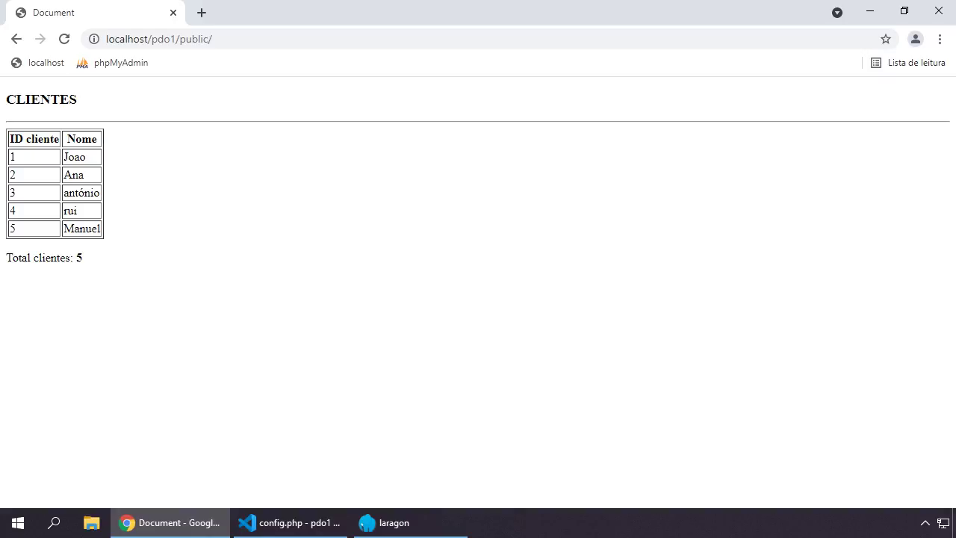
Step: Open the local phpMyAdmin in a new browser tab, and sign out and back in as root
{"action": "left_click", "coordinate": [201, 13]}
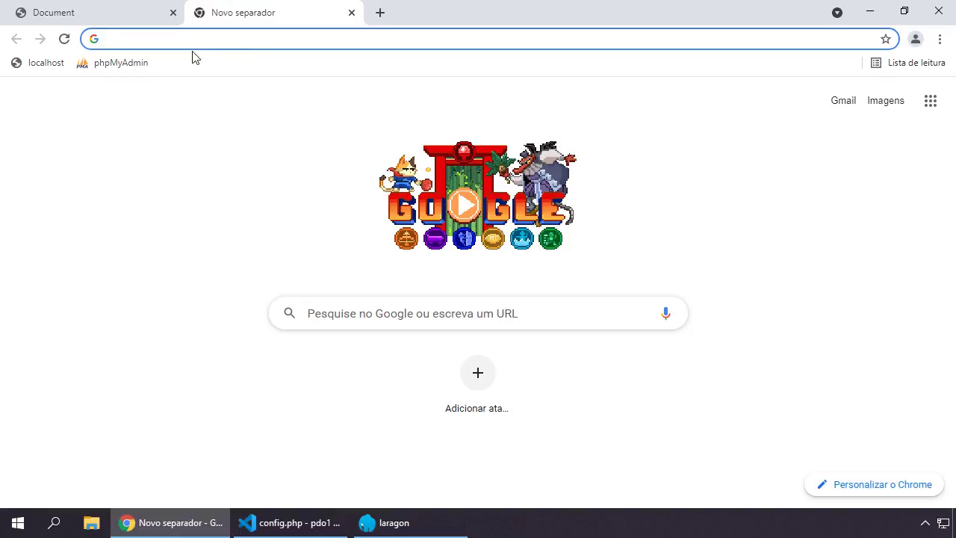
{"action": "left_click", "coordinate": [133, 69]}
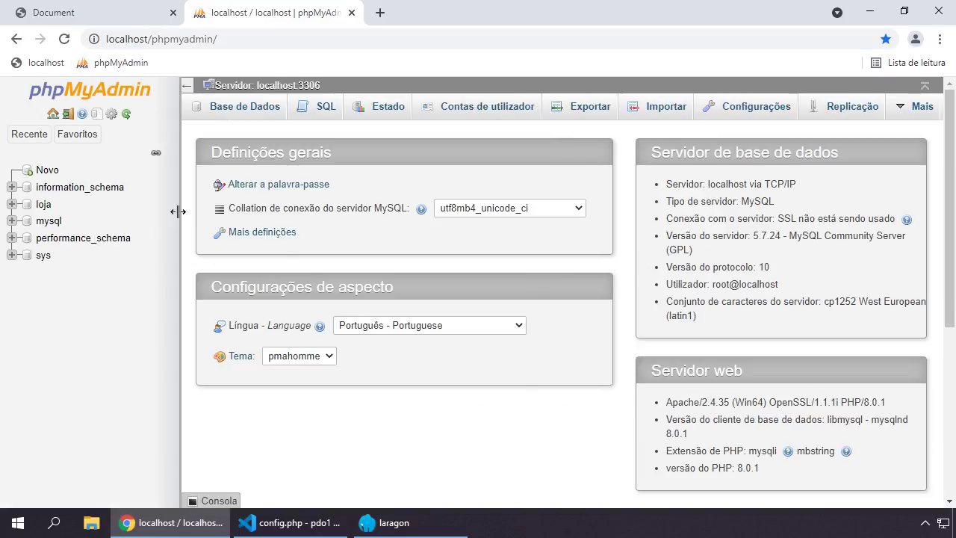
{"action": "left_click", "coordinate": [52, 116]}
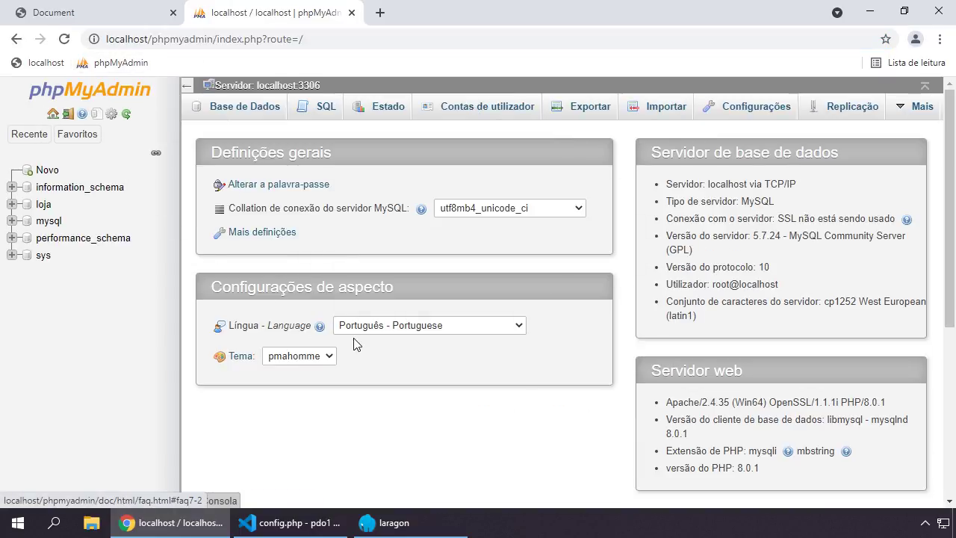
{"action": "left_click", "coordinate": [67, 113]}
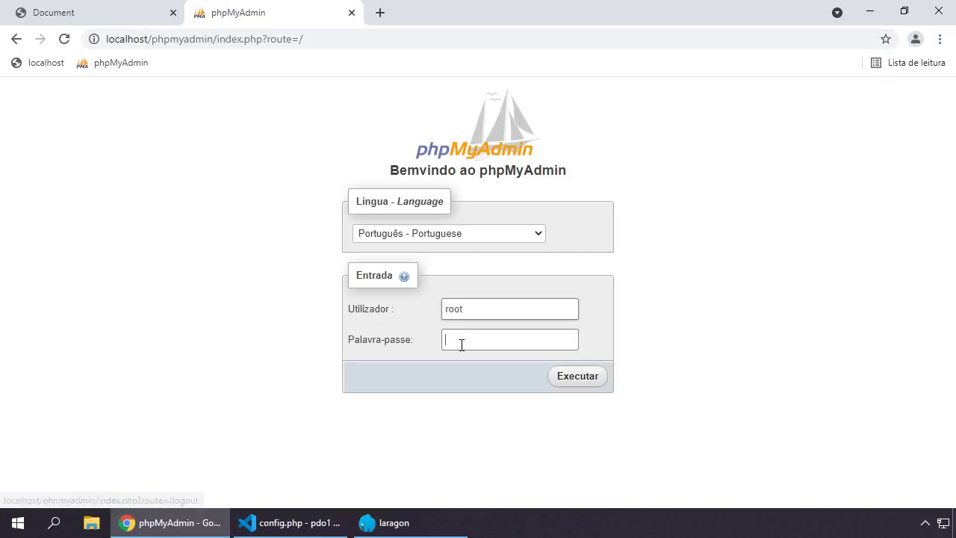
{"action": "left_click", "coordinate": [583, 379]}
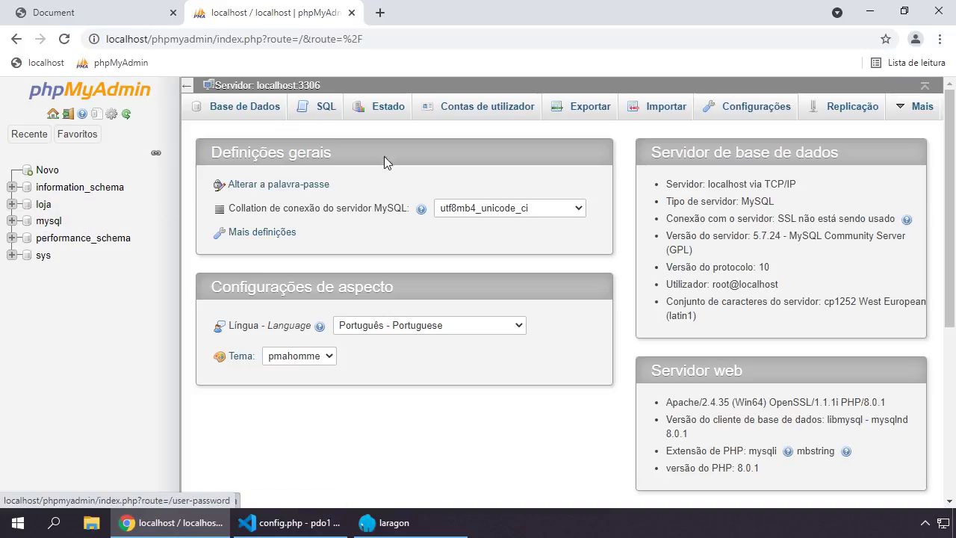
Step: Open sys4soft.com:2082 in a new tab and log in to cPanel by entering the account password
{"action": "left_click", "coordinate": [381, 12]}
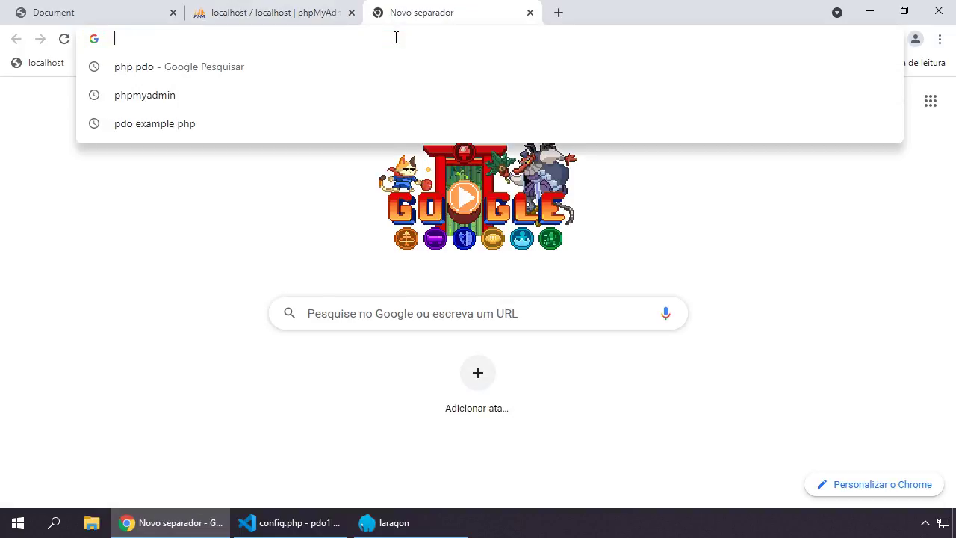
{"action": "type", "text": "sys4soft.com"}
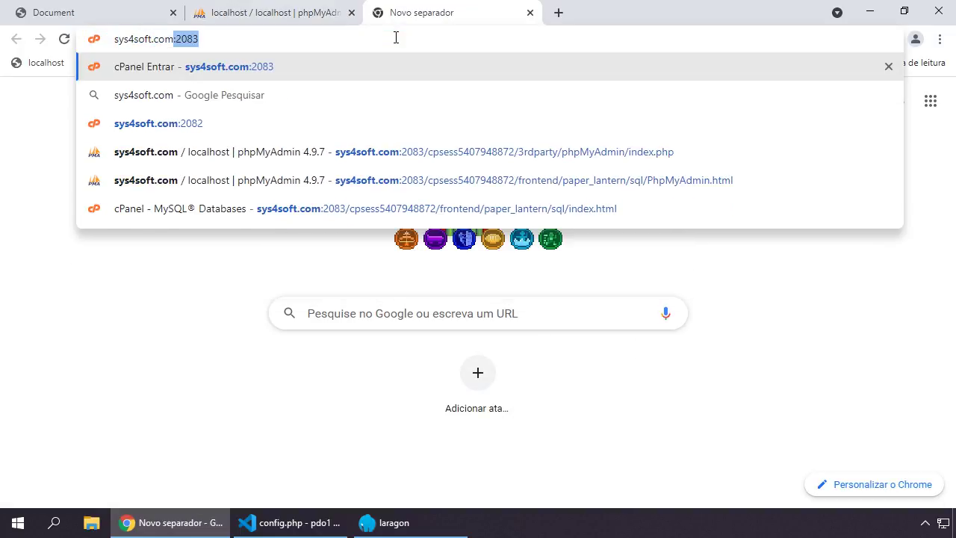
{"action": "type", "text": ":2082"}
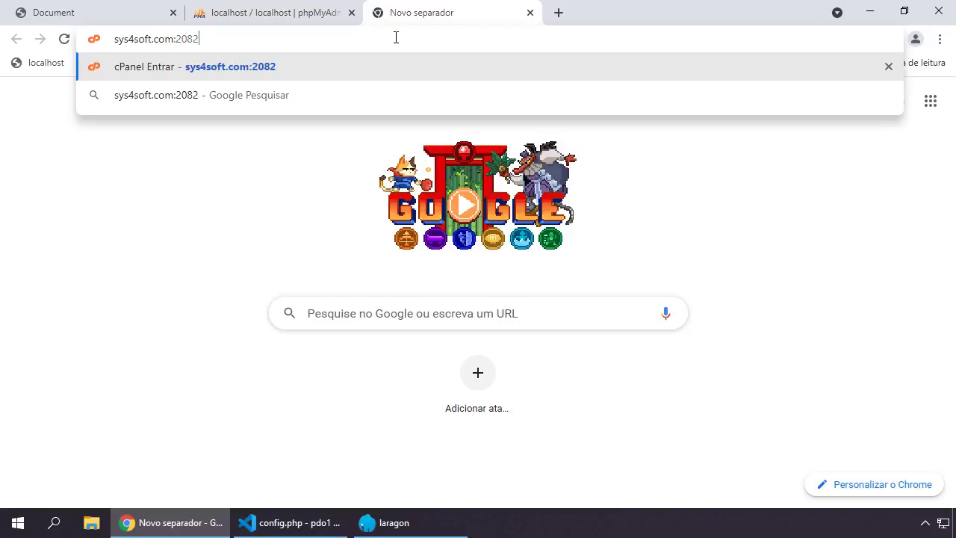
{"action": "key", "text": "Return"}
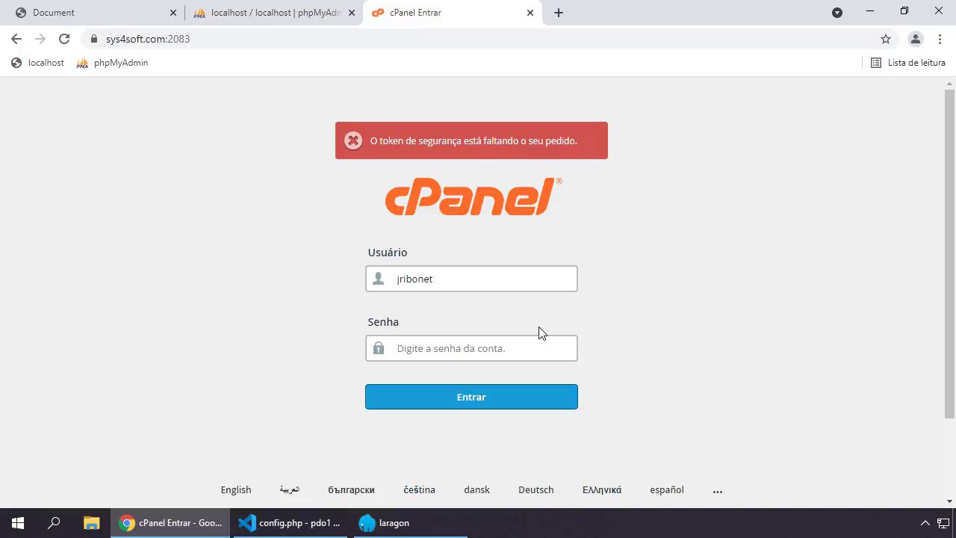
{"action": "type", "text": "****"}
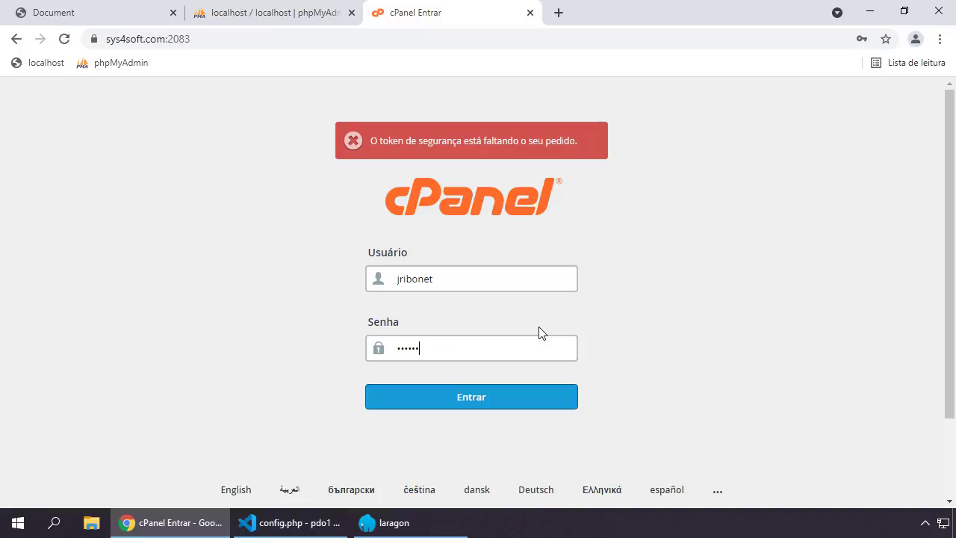
{"action": "key", "text": "Return"}
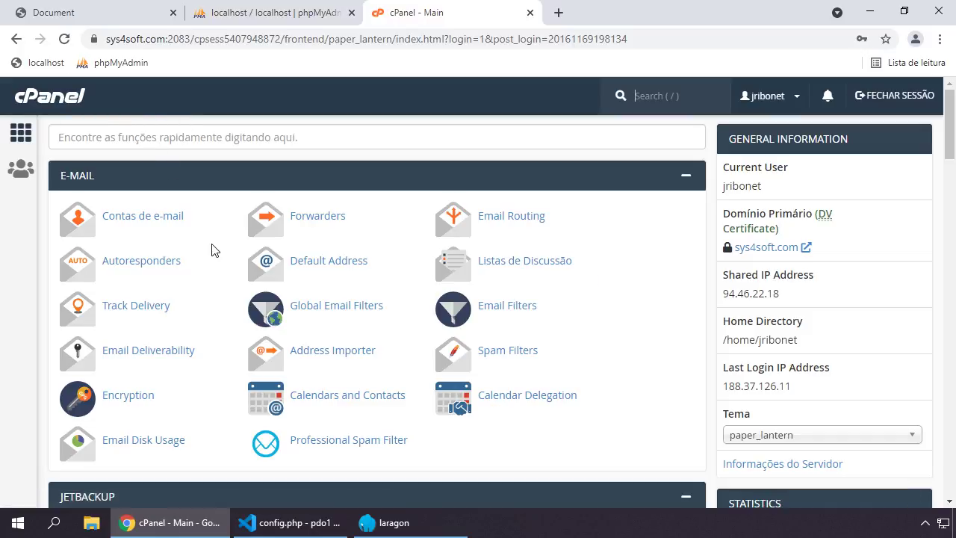
Step: View the hosting server's phpMyAdmin from cPanel, compare it with the local phpMyAdmin, and close the hosted one
{"action": "scroll", "coordinate": [211, 250], "scroll_direction": "down", "scroll_amount": 6}
{"action": "scroll", "coordinate": [174, 269], "scroll_direction": "down", "scroll_amount": 3}
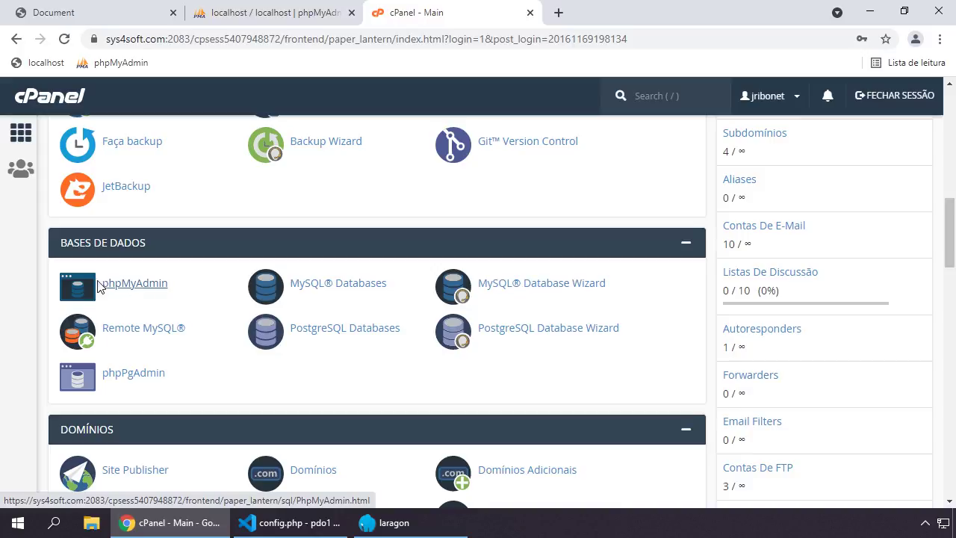
{"action": "left_click", "coordinate": [148, 292]}
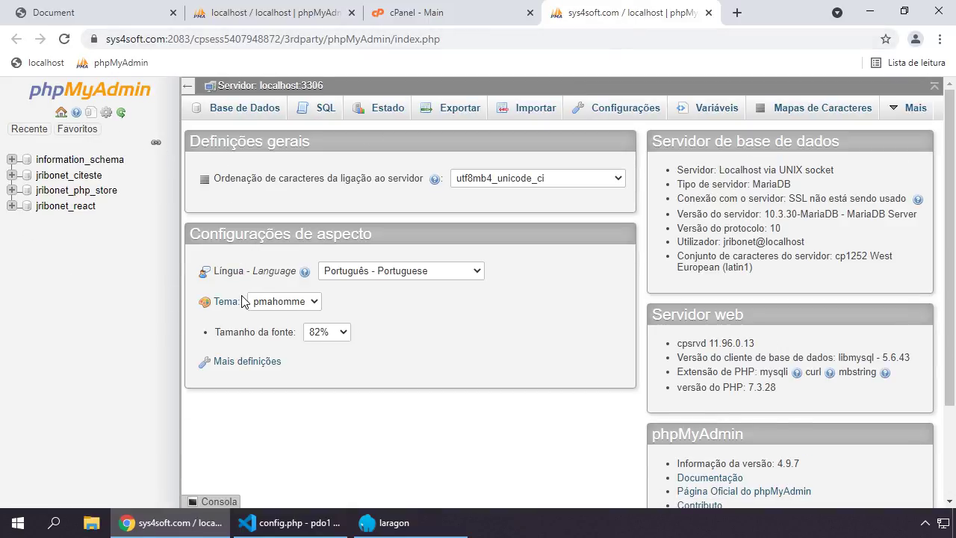
{"action": "left_click", "coordinate": [294, 21]}
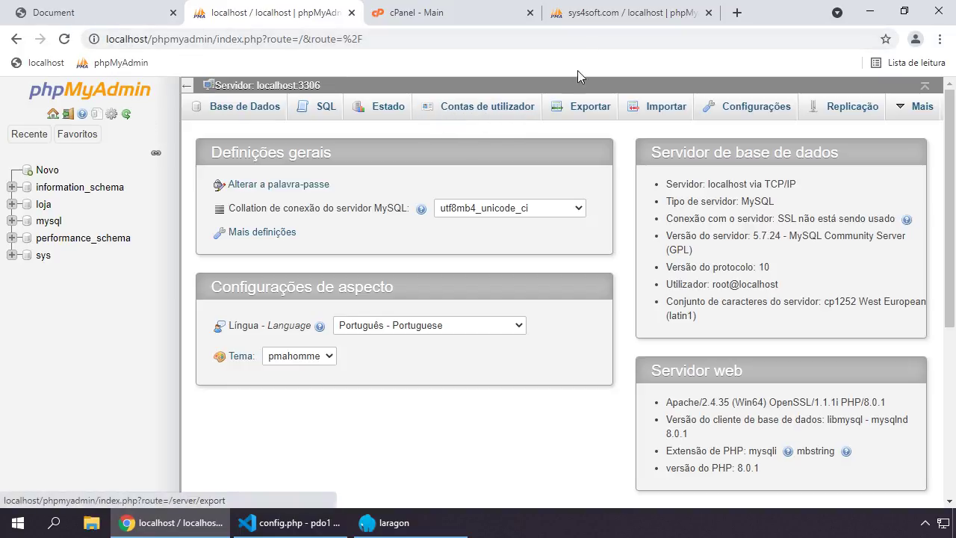
{"action": "left_click", "coordinate": [609, 18]}
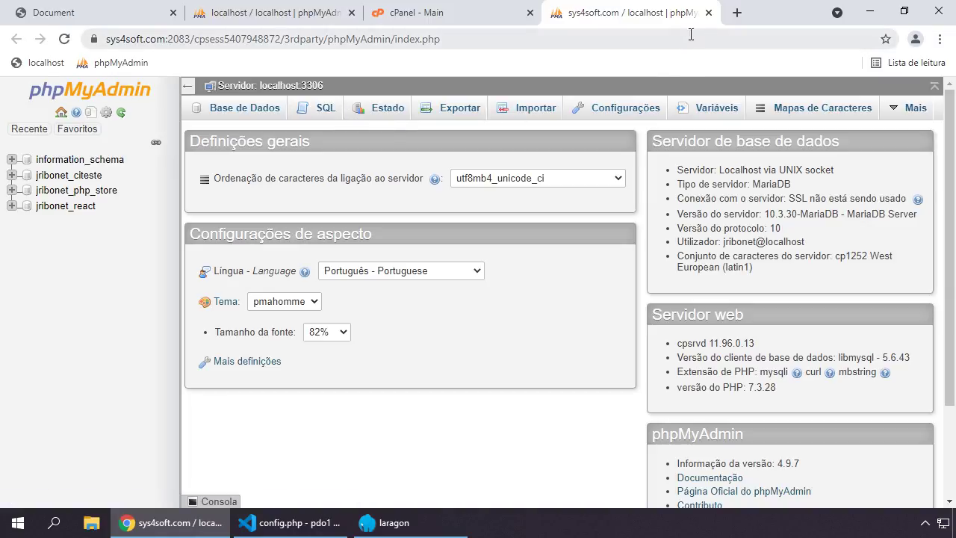
{"action": "left_click", "coordinate": [709, 14]}
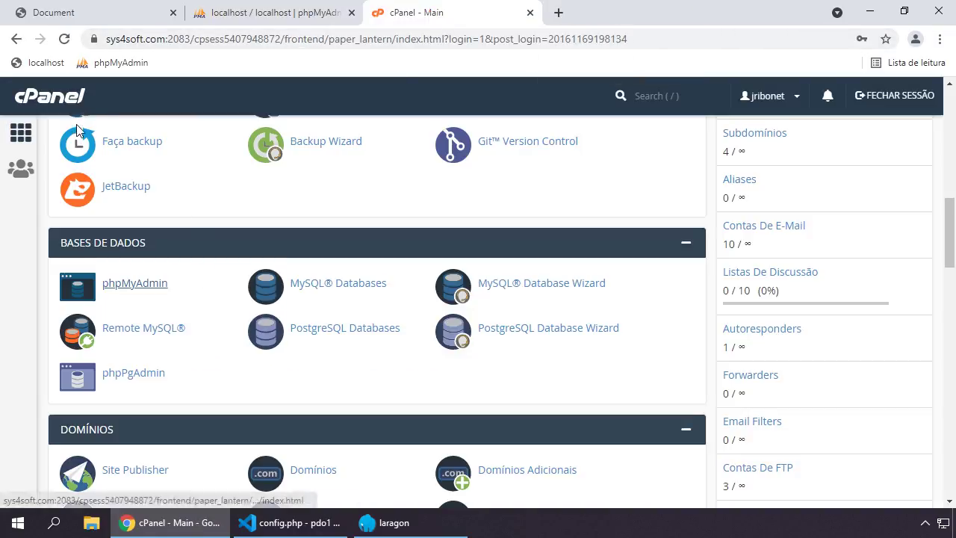
Step: Examine cPanel's MySQL Databases page for creating databases, adding users and assigning users to databases, and close cPanel
{"action": "left_click", "coordinate": [321, 291]}
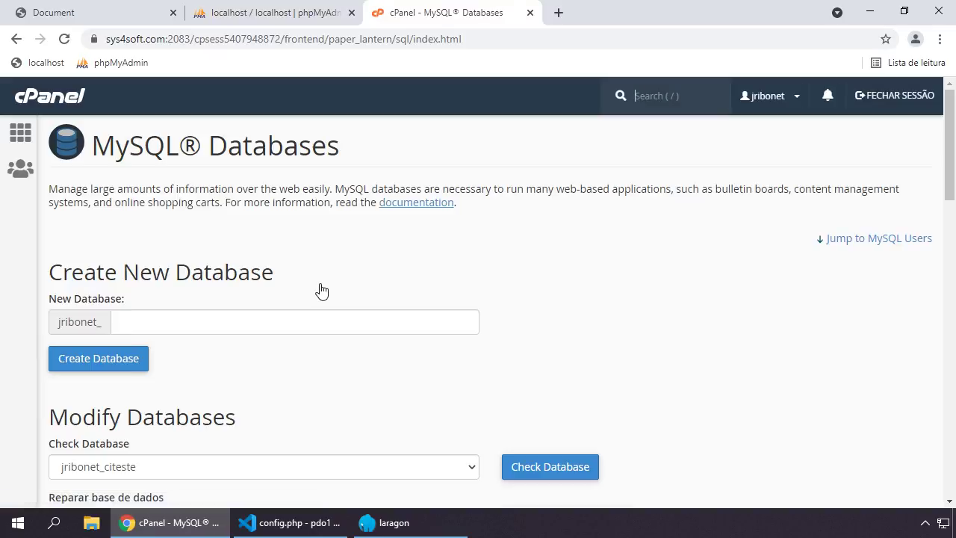
{"action": "scroll", "coordinate": [321, 291], "scroll_direction": "down", "scroll_amount": 2}
{"action": "scroll", "coordinate": [203, 273], "scroll_direction": "up", "scroll_amount": 2}
{"action": "scroll", "coordinate": [205, 274], "scroll_direction": "down", "scroll_amount": 5}
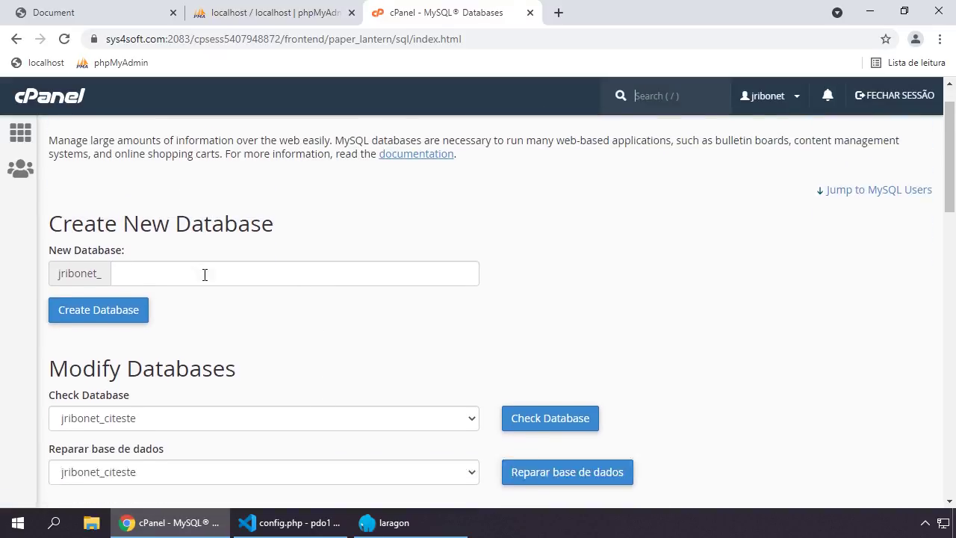
{"action": "scroll", "coordinate": [202, 199], "scroll_direction": "down", "scroll_amount": 5}
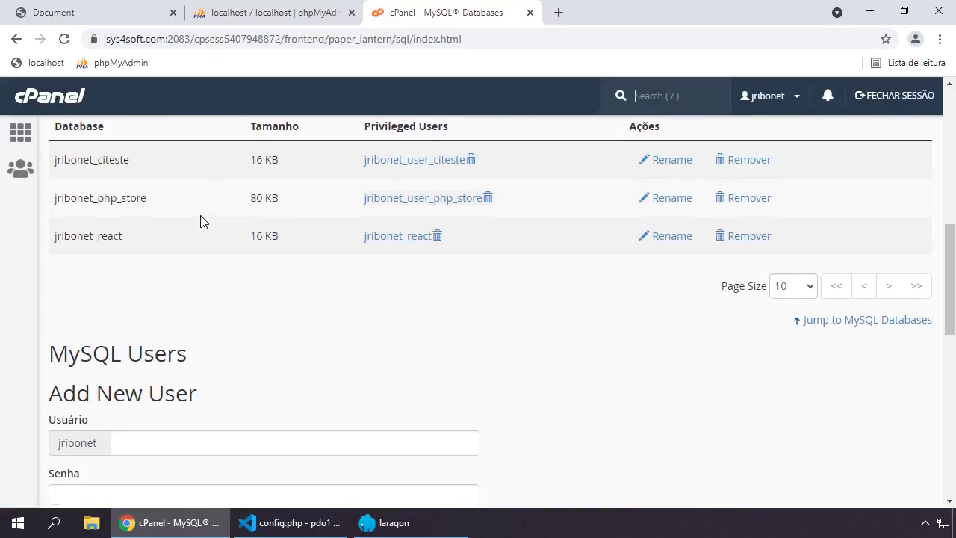
{"action": "scroll", "coordinate": [173, 258], "scroll_direction": "down", "scroll_amount": 4}
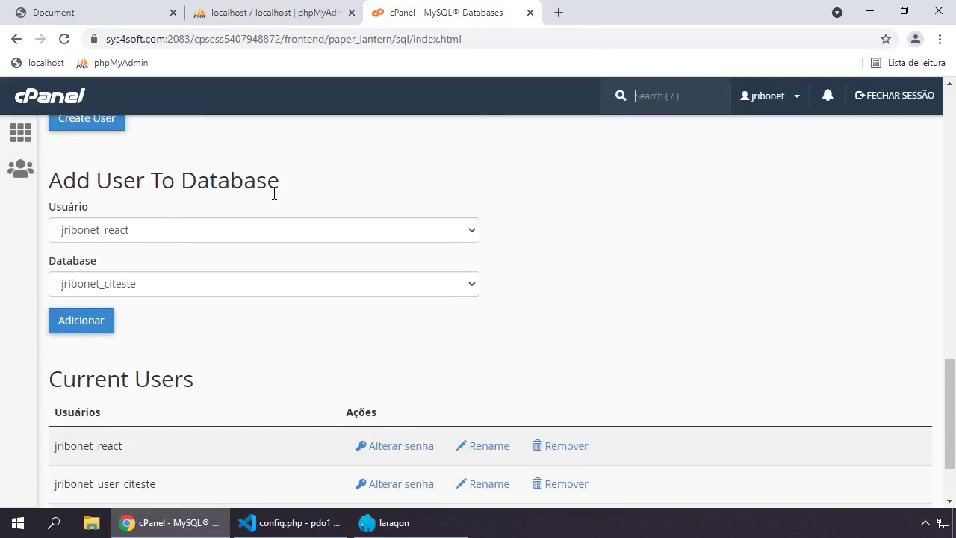
{"action": "scroll", "coordinate": [273, 201], "scroll_direction": "down", "scroll_amount": 2}
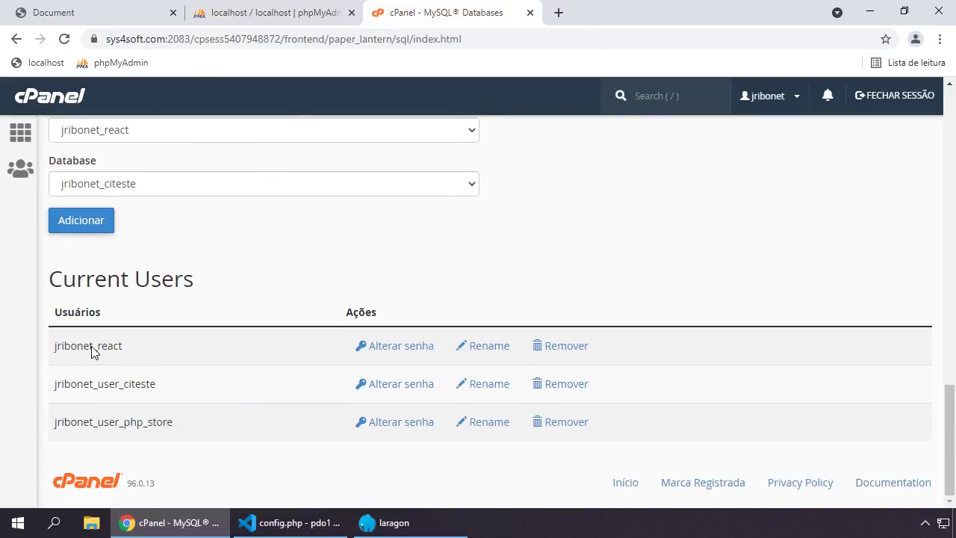
{"action": "left_click", "coordinate": [530, 13]}
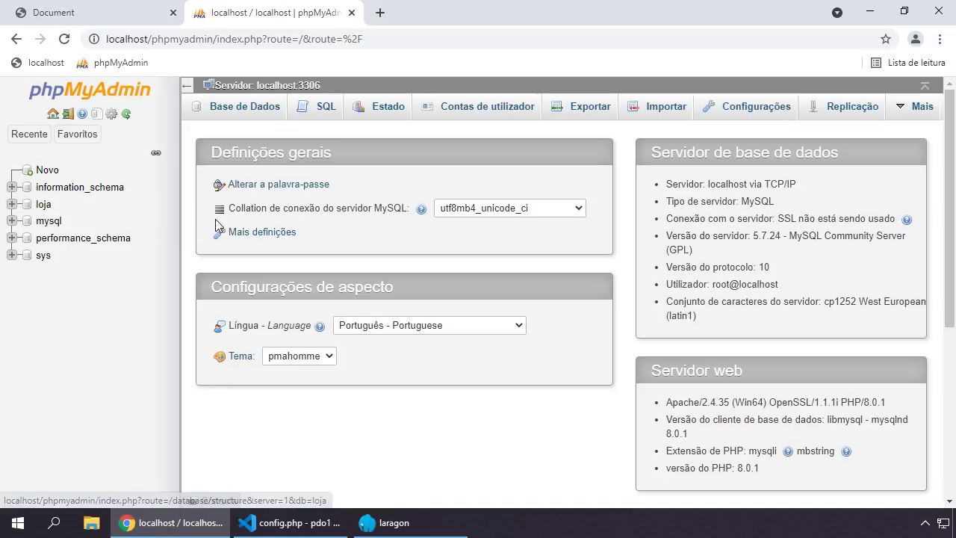
Step: Examine the database-specific privileges of the user_loja account in the local phpMyAdmin
{"action": "left_click", "coordinate": [481, 112]}
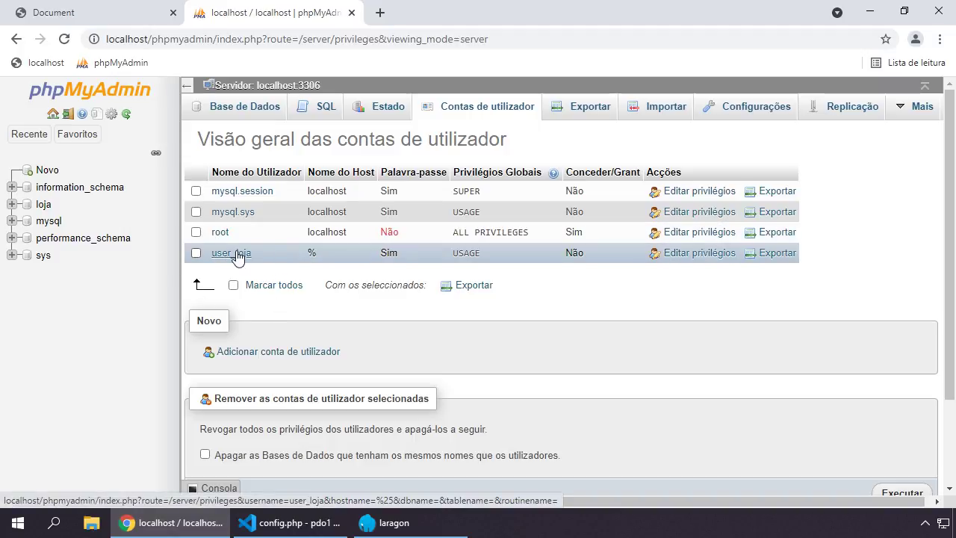
{"action": "left_click", "coordinate": [685, 255]}
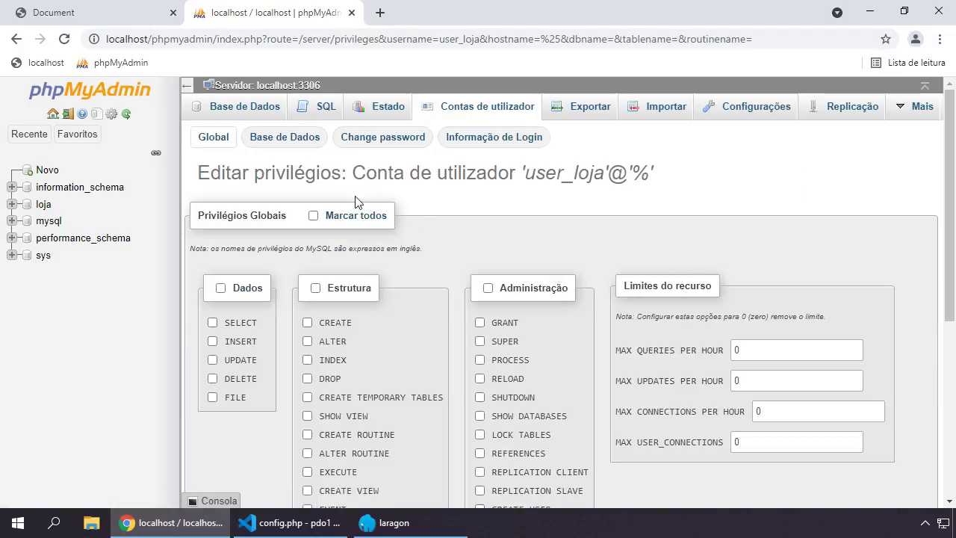
{"action": "left_click", "coordinate": [293, 142]}
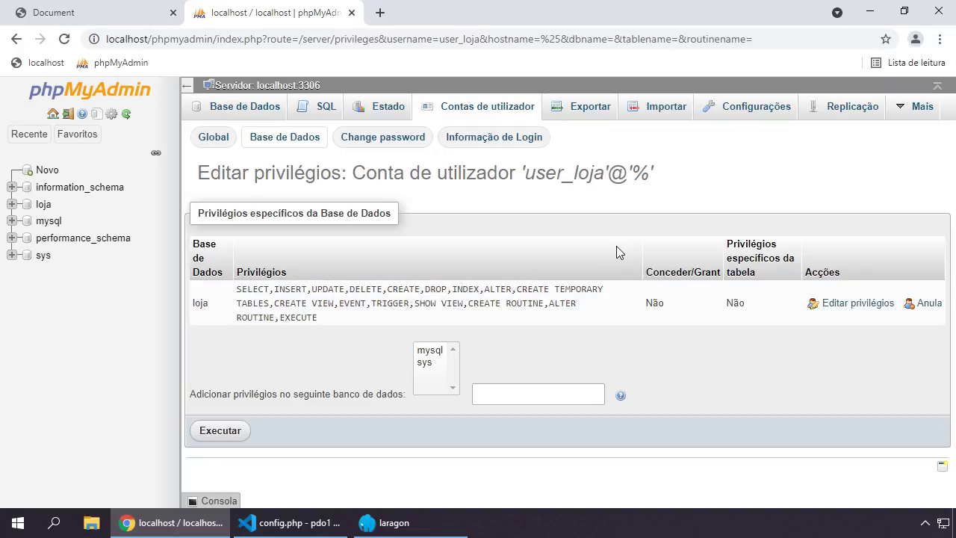
Step: Start adding a new user account with the user name user_teste and copy that name
{"action": "left_click", "coordinate": [504, 112]}
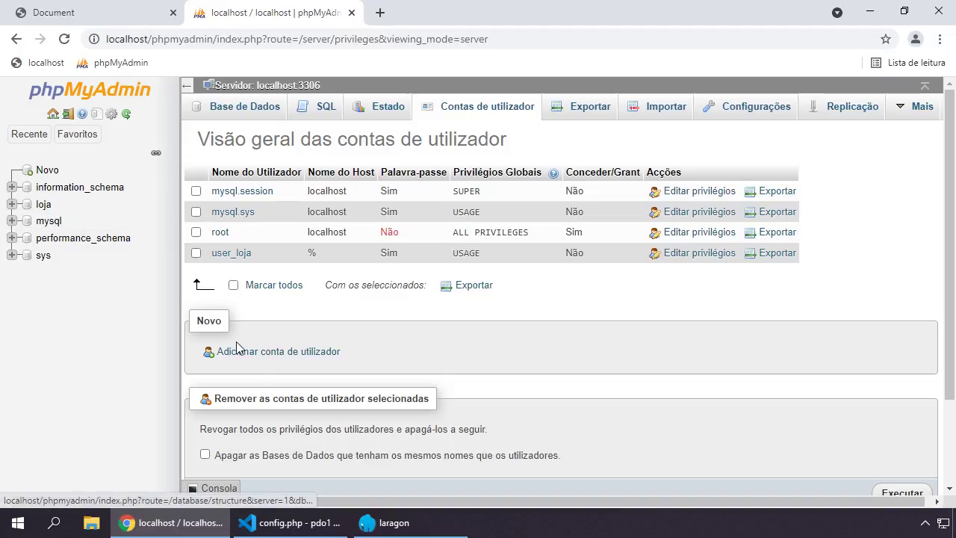
{"action": "left_click", "coordinate": [263, 354]}
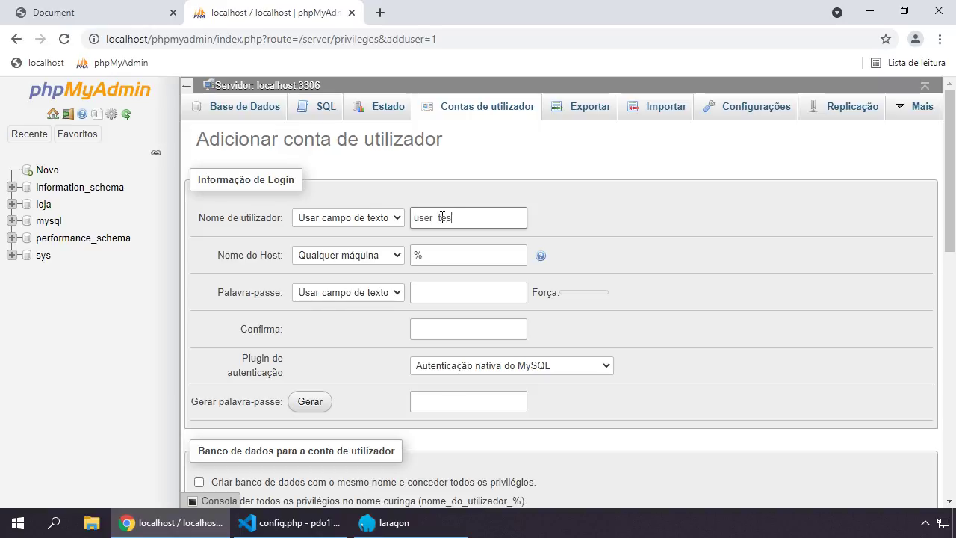
{"action": "double_click", "coordinate": [442, 217]}
{"action": "key", "text": "ctrl+c"}
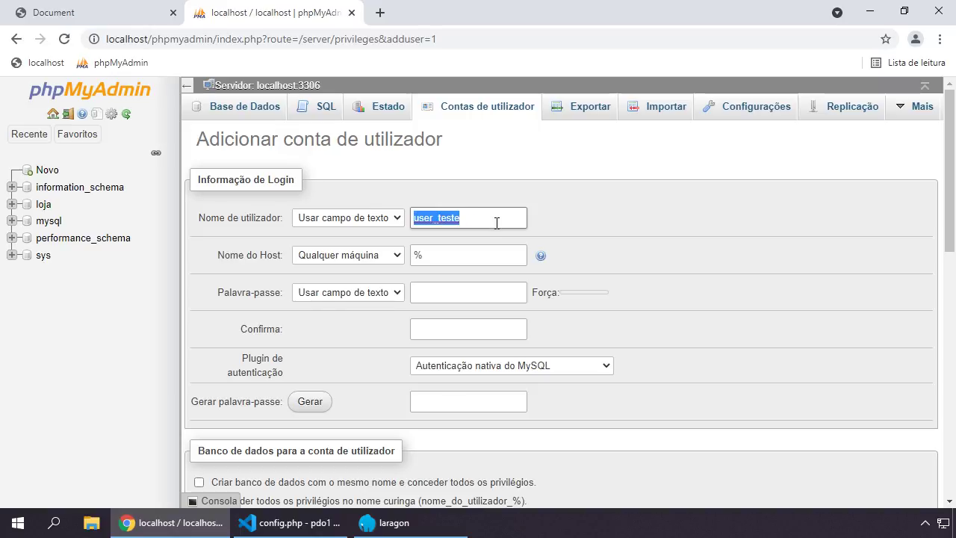
Step: Switch to Visual Studio Code, paste user_teste below the definitions in config.php, add a new line, and return to the browser
{"action": "left_click", "coordinate": [287, 523]}
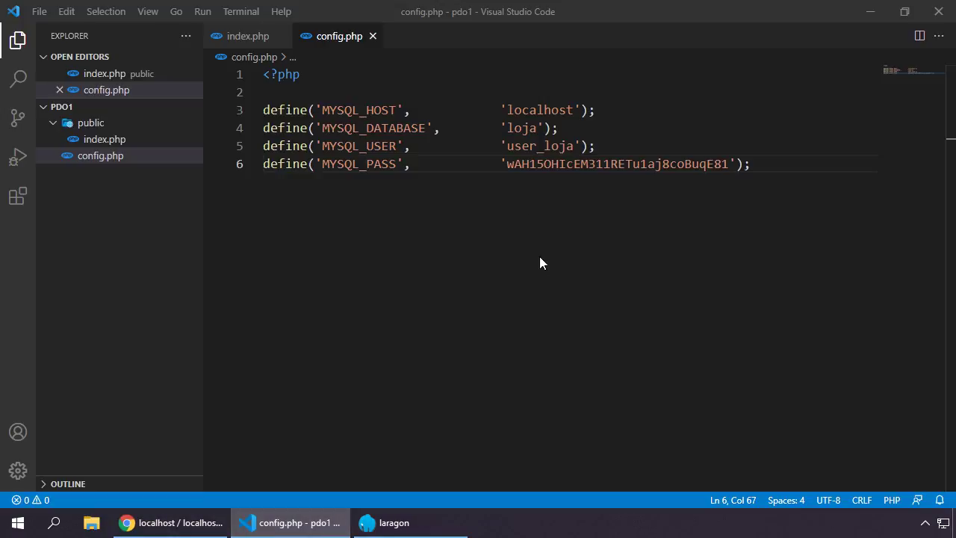
{"action": "key", "text": "Return"}
{"action": "key", "text": "Return"}
{"action": "key", "text": "Return"}
{"action": "key", "text": "ctrl+v"}
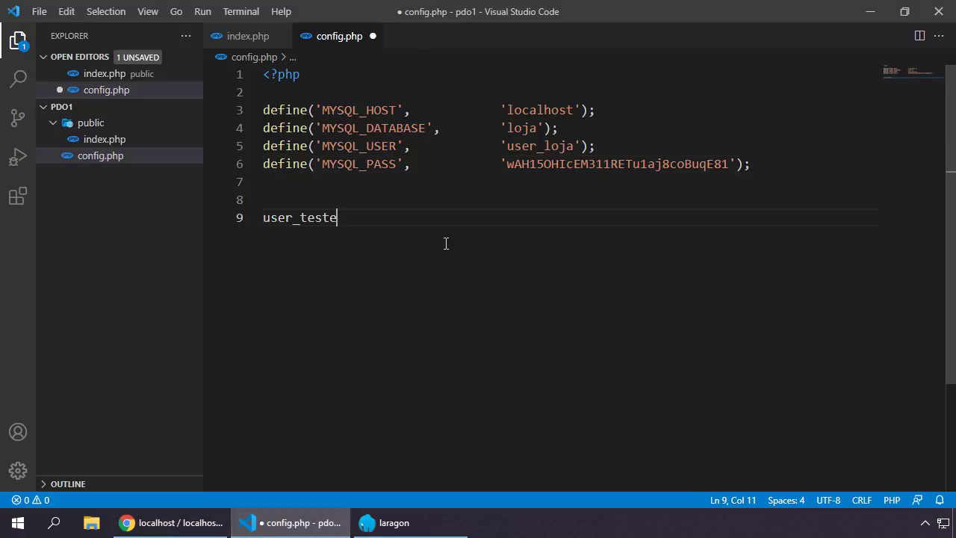
{"action": "key", "text": "Return"}
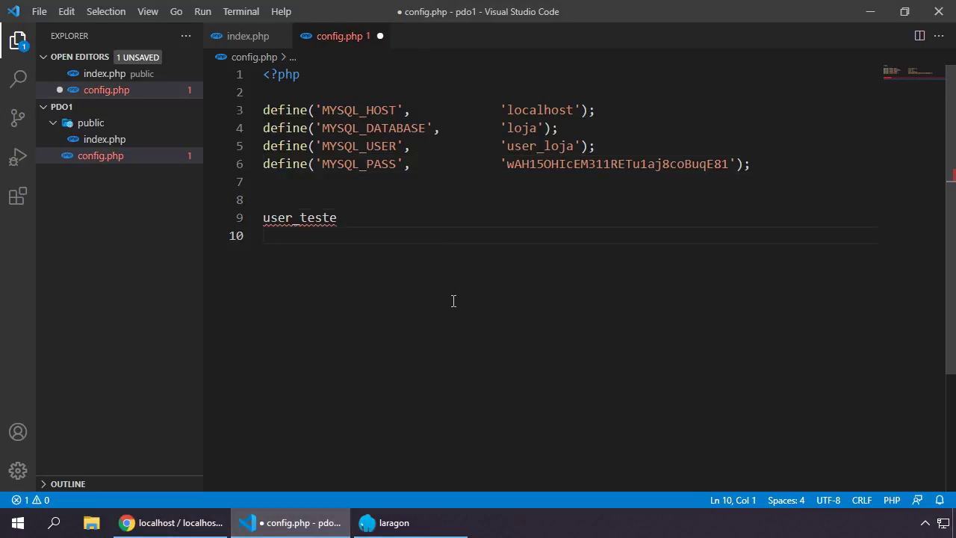
{"action": "left_click", "coordinate": [179, 522]}
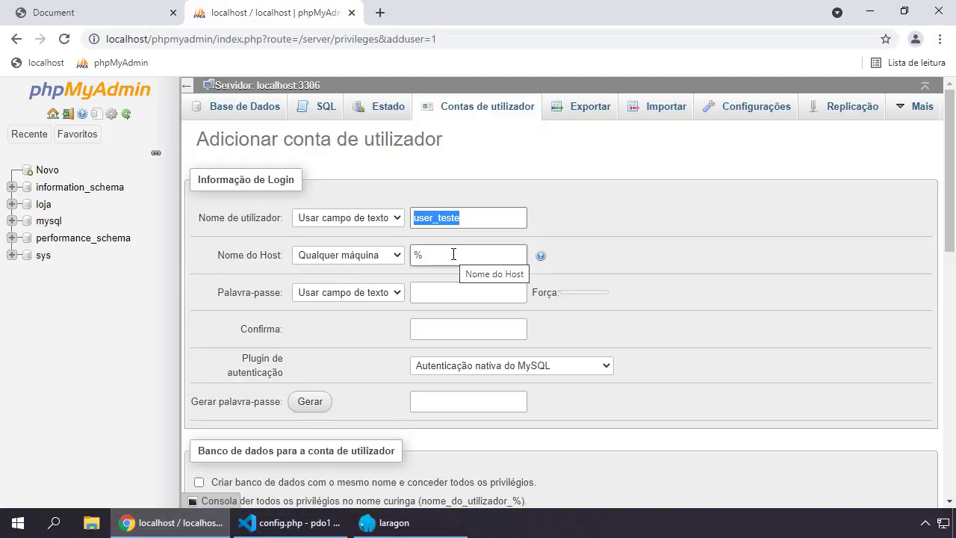
Step: Try the Local host option for the new account and switch the host back to Qualquer máquina (%)
{"action": "left_click", "coordinate": [390, 254]}
{"action": "left_click", "coordinate": [319, 284]}
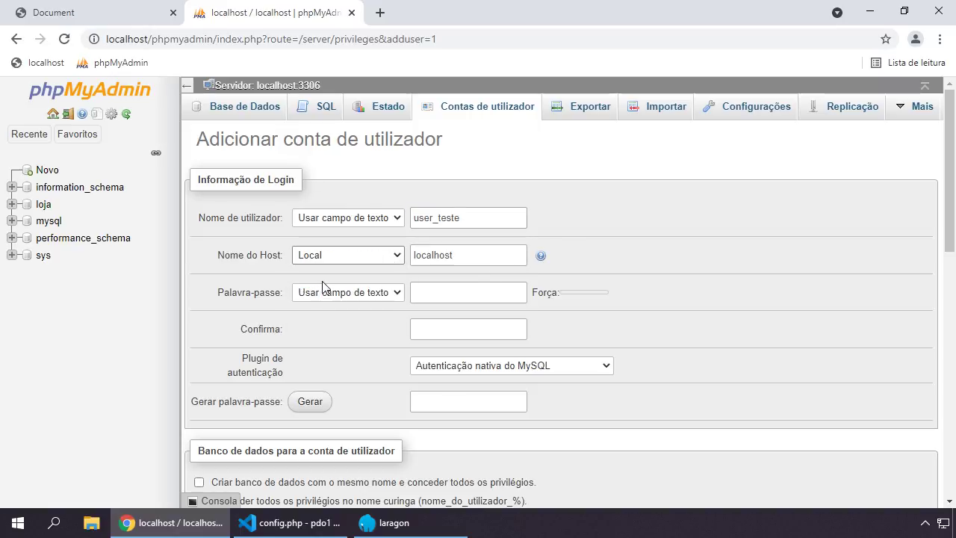
{"action": "left_click", "coordinate": [396, 256]}
{"action": "left_click", "coordinate": [336, 272]}
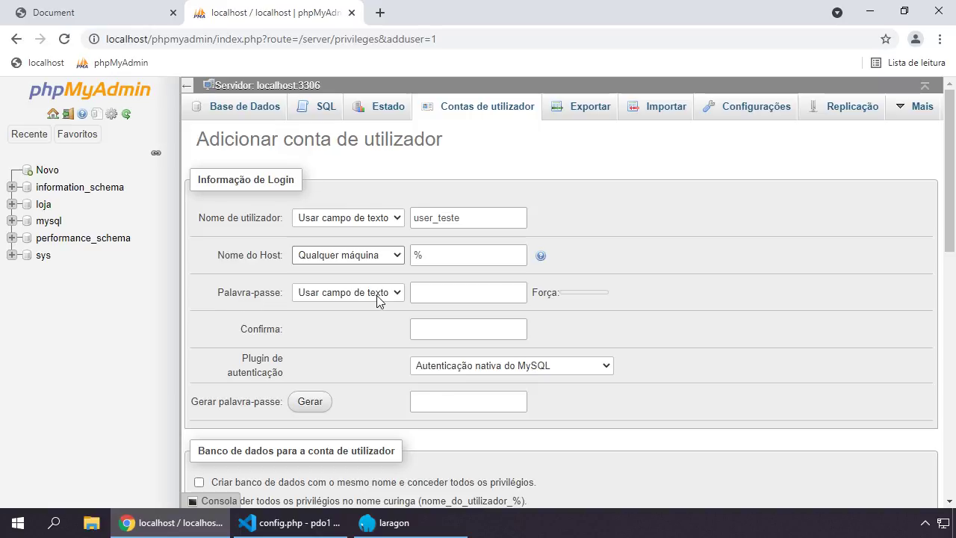
Step: Generate a random password for the new user_teste account and copy the generated password
{"action": "left_click", "coordinate": [438, 294]}
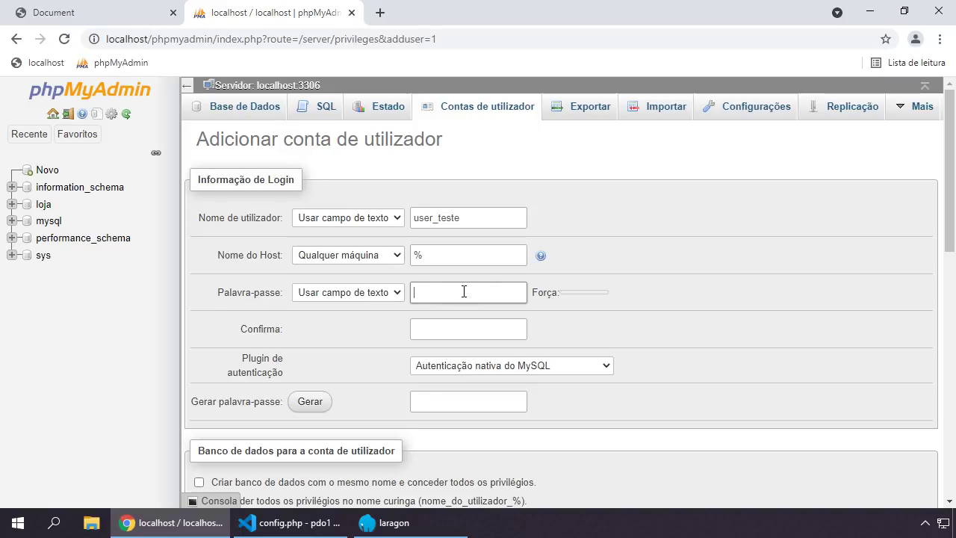
{"action": "left_click", "coordinate": [311, 403]}
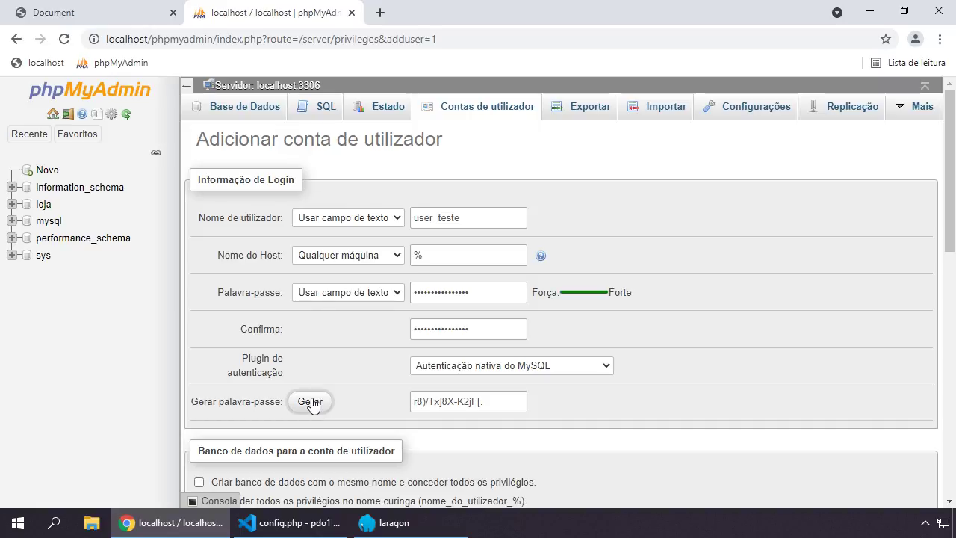
{"action": "left_click", "coordinate": [311, 403]}
{"action": "left_click", "coordinate": [308, 401]}
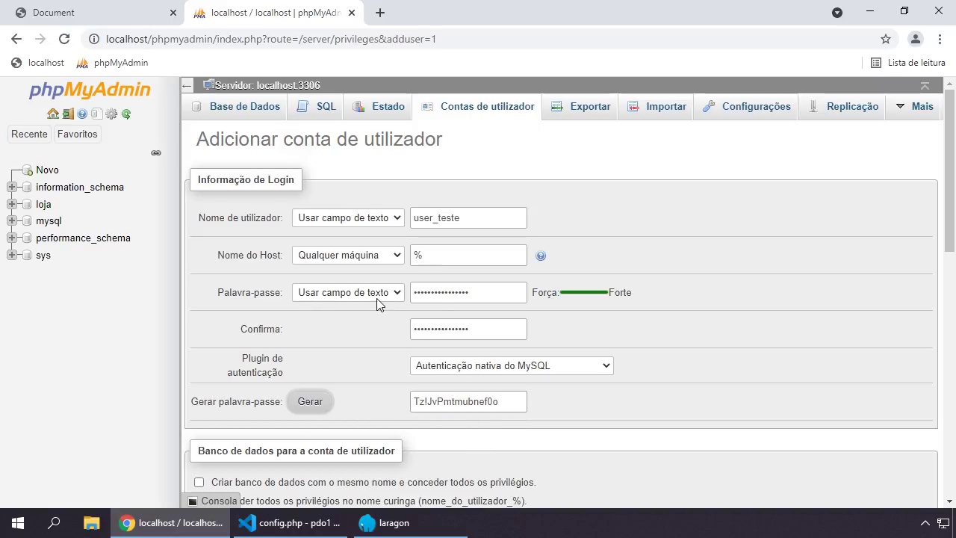
{"action": "left_click", "coordinate": [458, 401]}
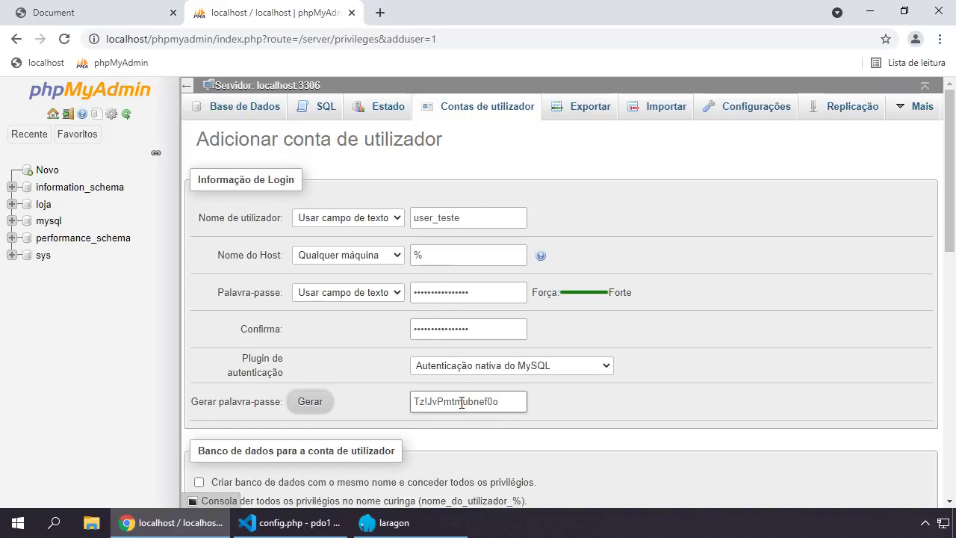
{"action": "double_click", "coordinate": [460, 401]}
{"action": "left_click", "coordinate": [500, 403]}
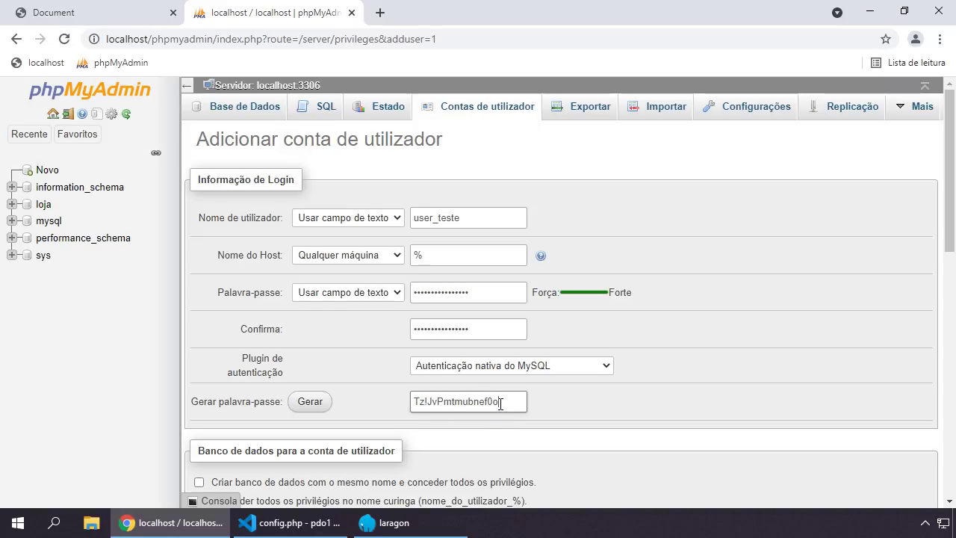
{"action": "left_click_drag", "start_coordinate": [500, 404], "coordinate": [330, 407]}
{"action": "key", "text": "ctrl+c"}
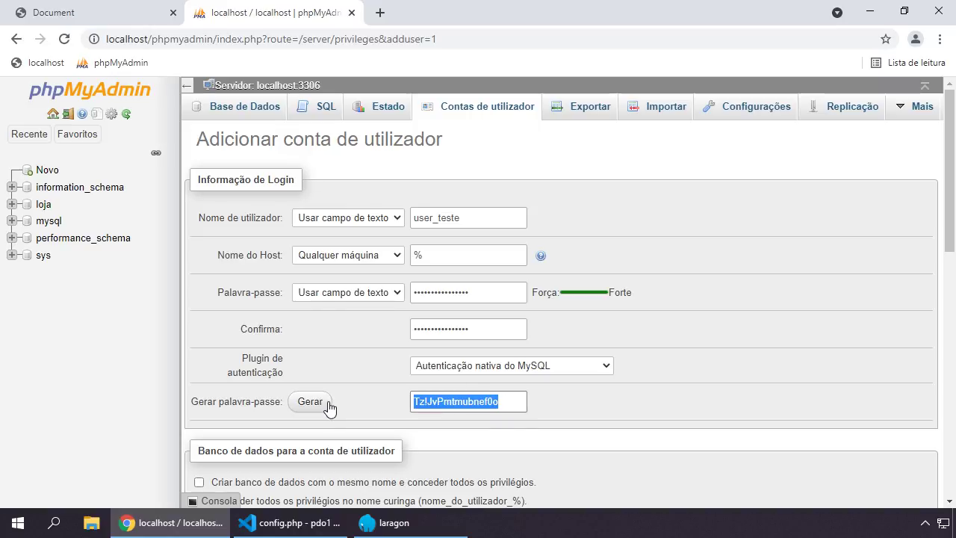
Step: Switch to Visual Studio Code, paste the generated password below user_teste in config.php, save the file, and return to the browser
{"action": "left_click", "coordinate": [247, 522]}
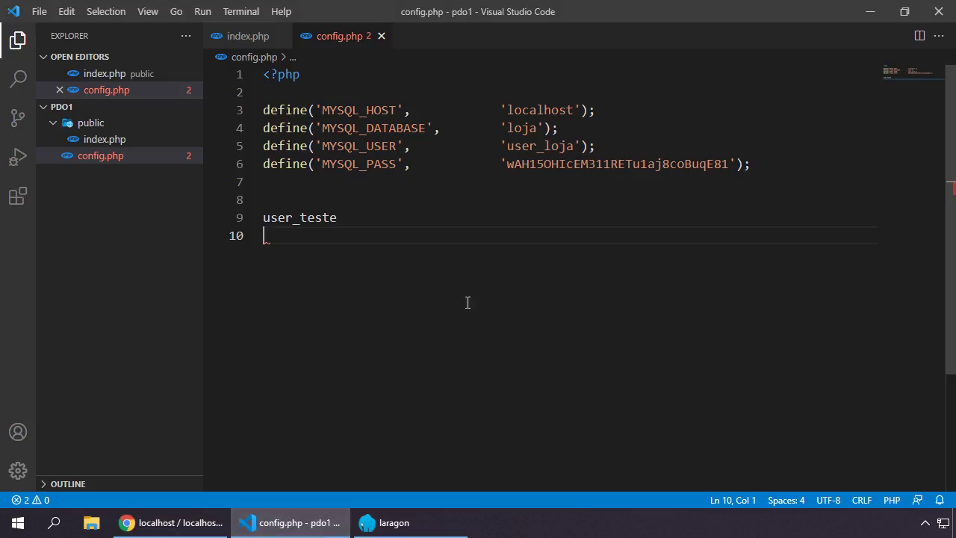
{"action": "key", "text": "ctrl+v"}
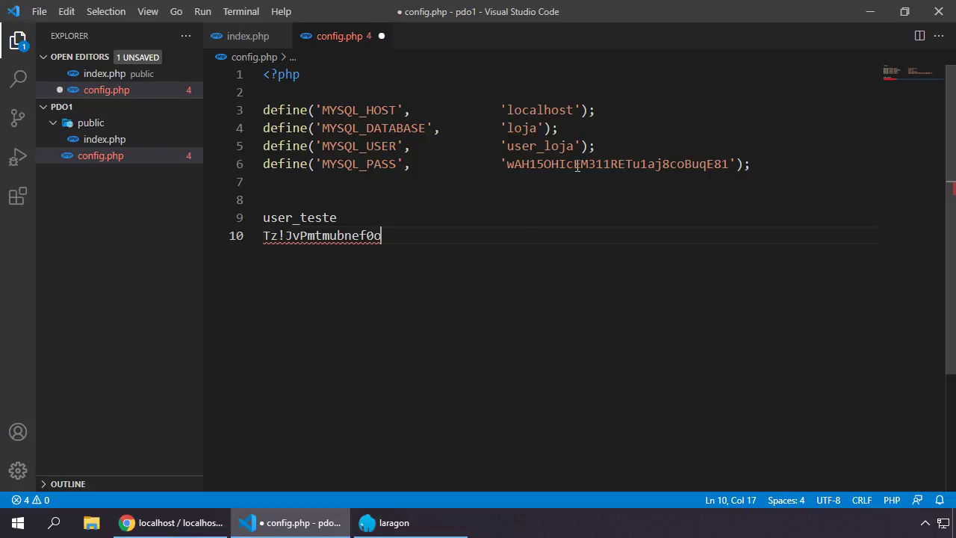
{"action": "left_click", "coordinate": [314, 527]}
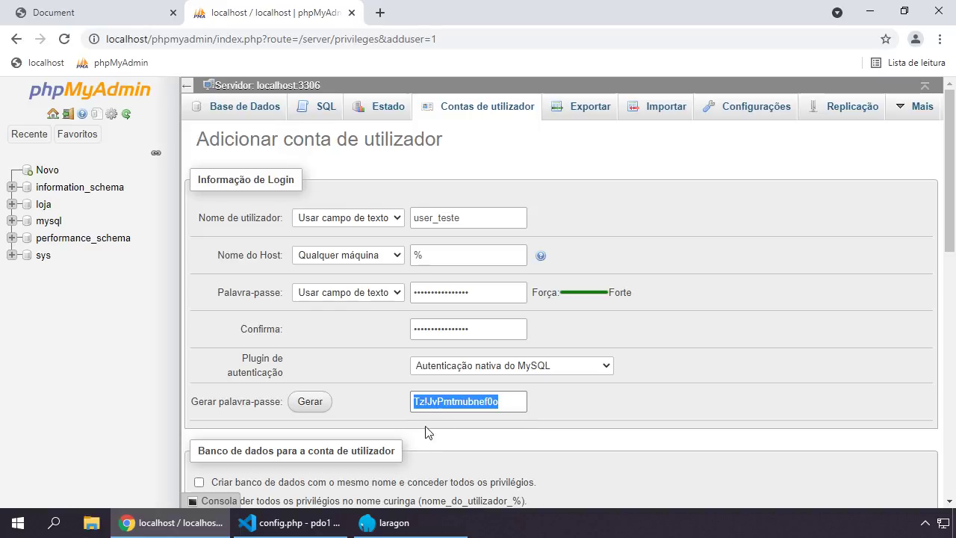
Step: Review the remaining account options and create the user_teste account without any global privileges or database of its own
{"action": "scroll", "coordinate": [393, 394], "scroll_direction": "down", "scroll_amount": 2}
{"action": "scroll", "coordinate": [403, 387], "scroll_direction": "down", "scroll_amount": 1}
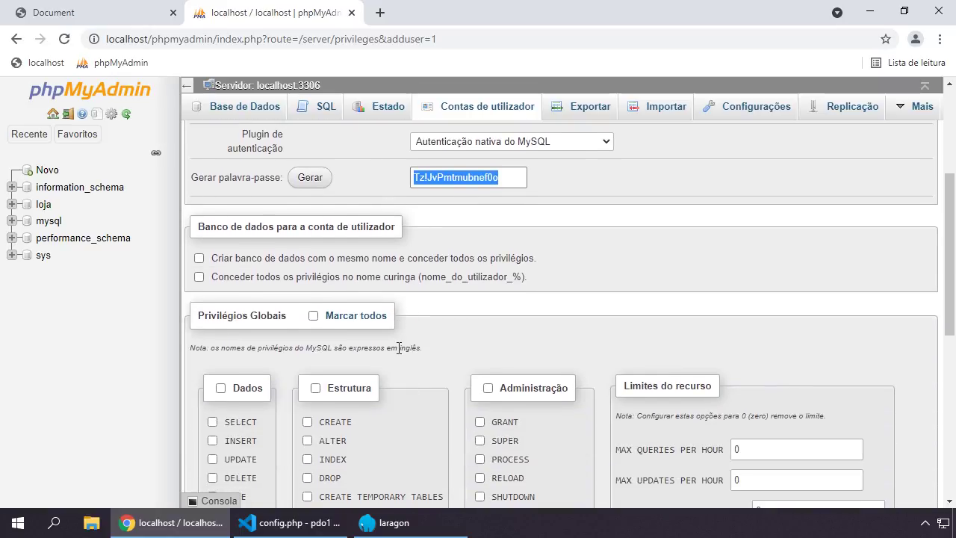
{"action": "scroll", "coordinate": [414, 372], "scroll_direction": "down", "scroll_amount": 3}
{"action": "scroll", "coordinate": [413, 340], "scroll_direction": "up", "scroll_amount": 2}
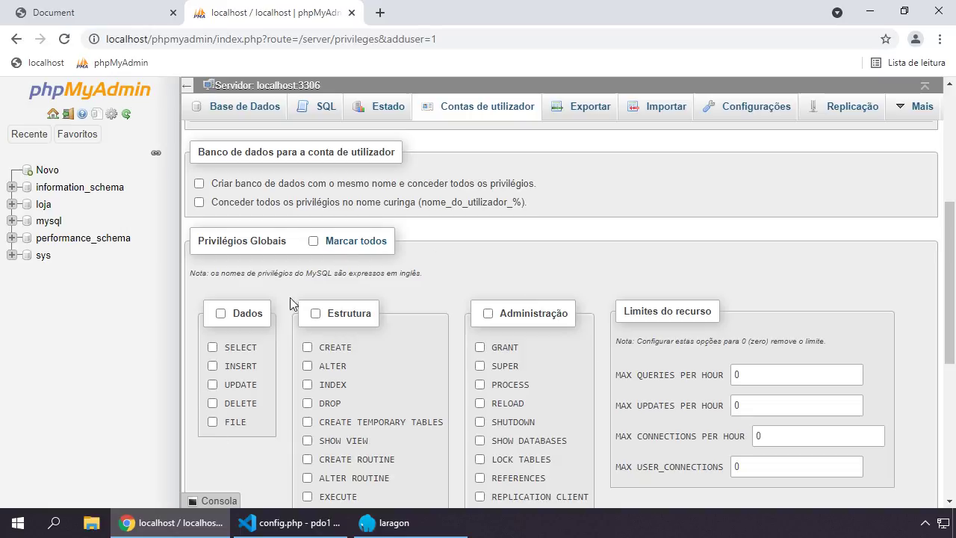
{"action": "scroll", "coordinate": [453, 439], "scroll_direction": "down", "scroll_amount": 4}
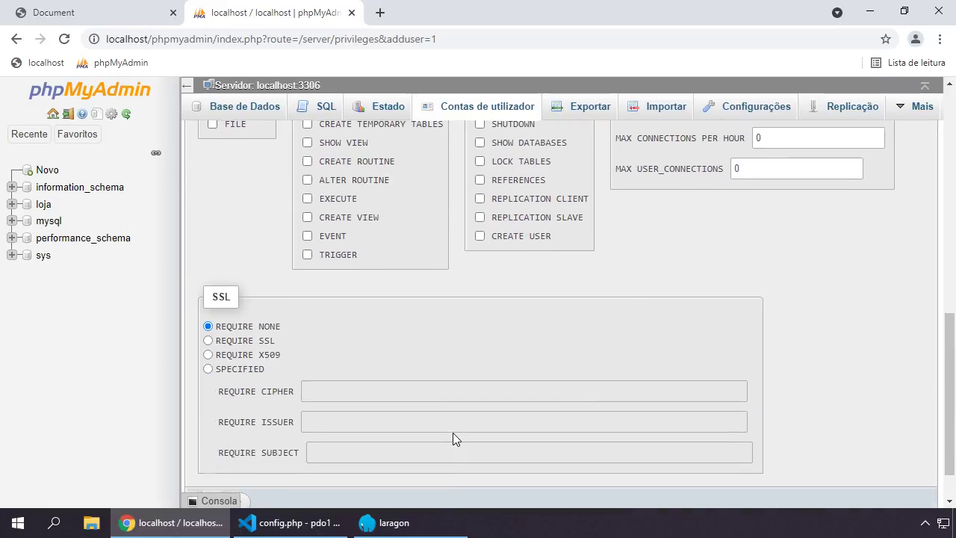
{"action": "scroll", "coordinate": [453, 438], "scroll_direction": "up", "scroll_amount": 6}
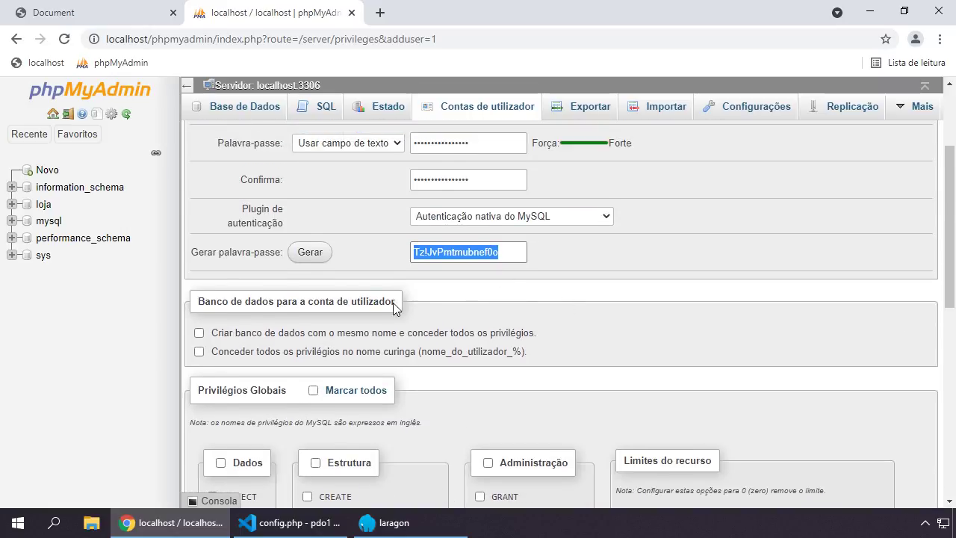
{"action": "scroll", "coordinate": [609, 429], "scroll_direction": "up", "scroll_amount": 2}
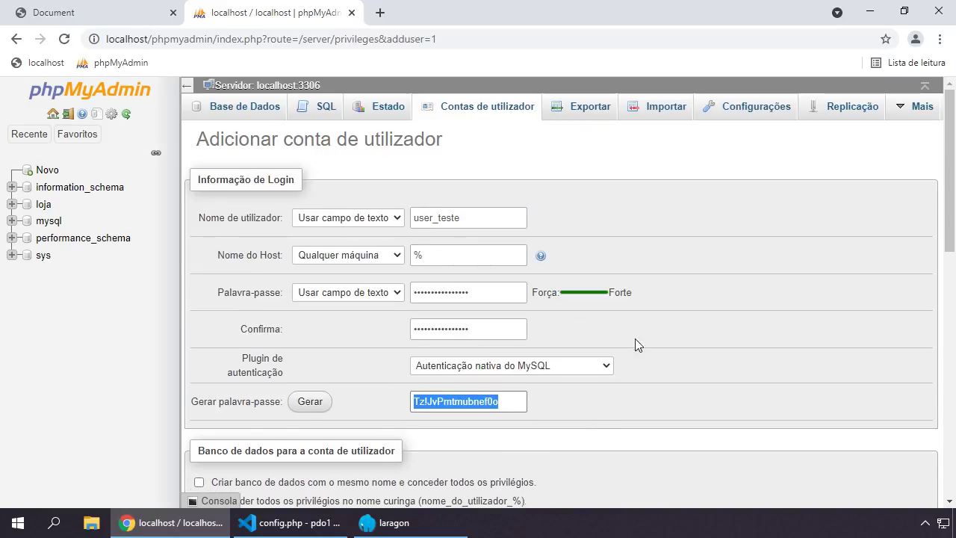
{"action": "scroll", "coordinate": [652, 353], "scroll_direction": "down", "scroll_amount": 9}
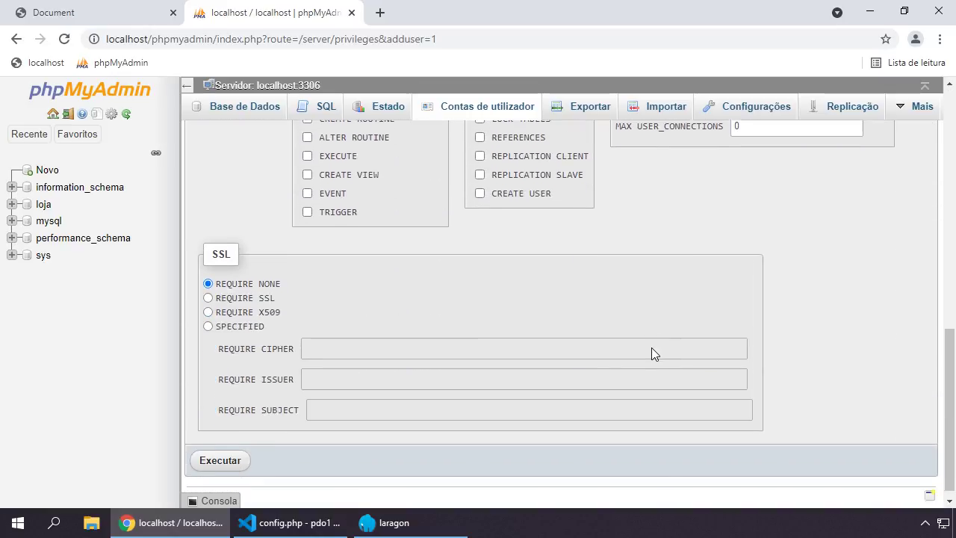
{"action": "left_click", "coordinate": [220, 451]}
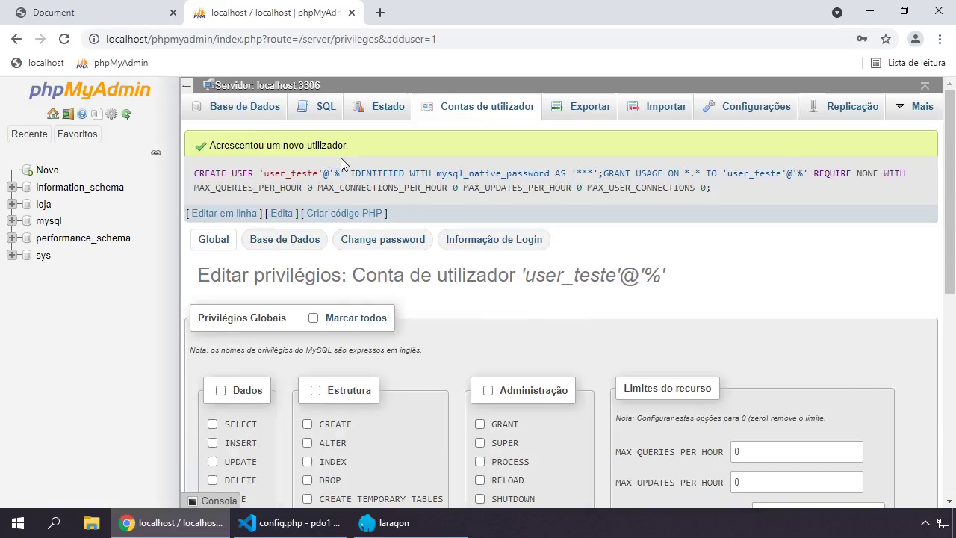
Step: Open the database-specific privileges of the user_teste account from the accounts overview and add the loja database
{"action": "left_click", "coordinate": [484, 112]}
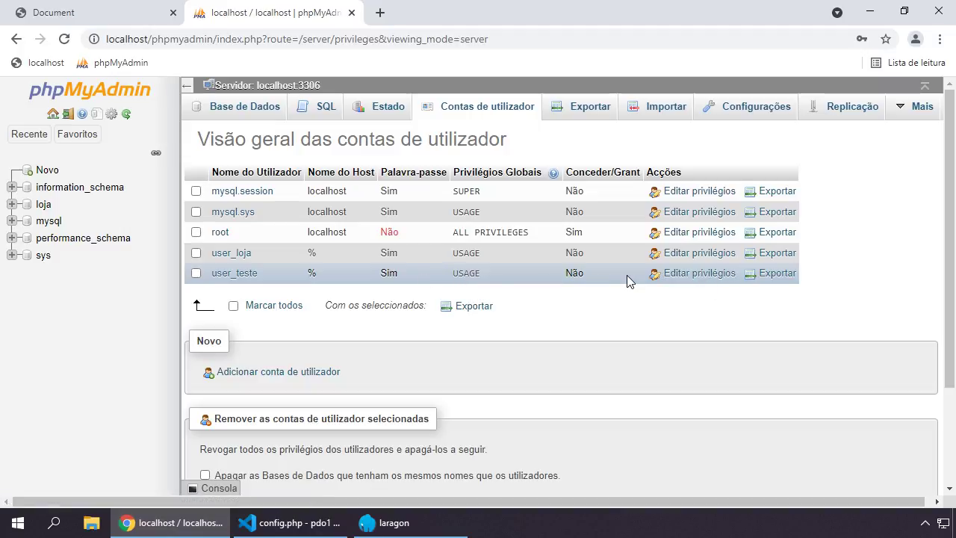
{"action": "left_click", "coordinate": [689, 274]}
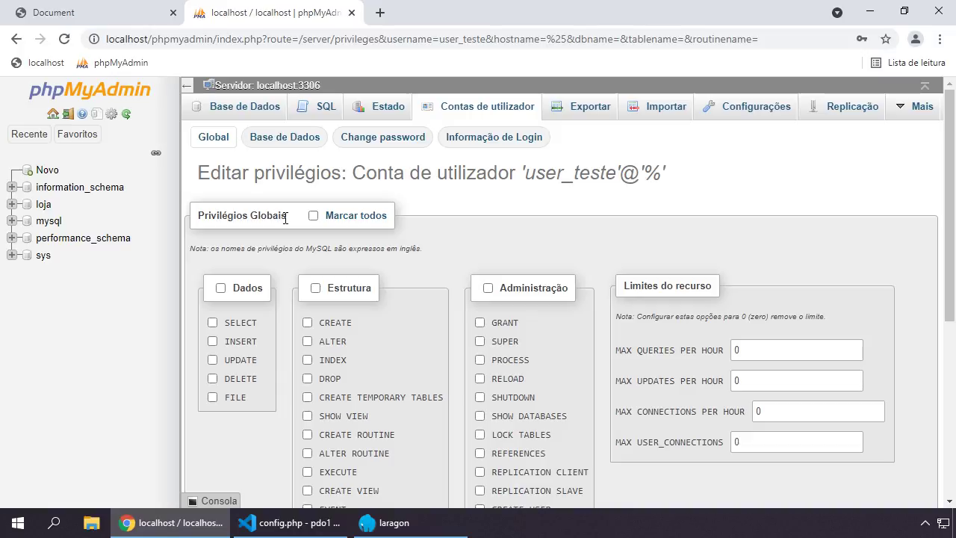
{"action": "left_click", "coordinate": [284, 138]}
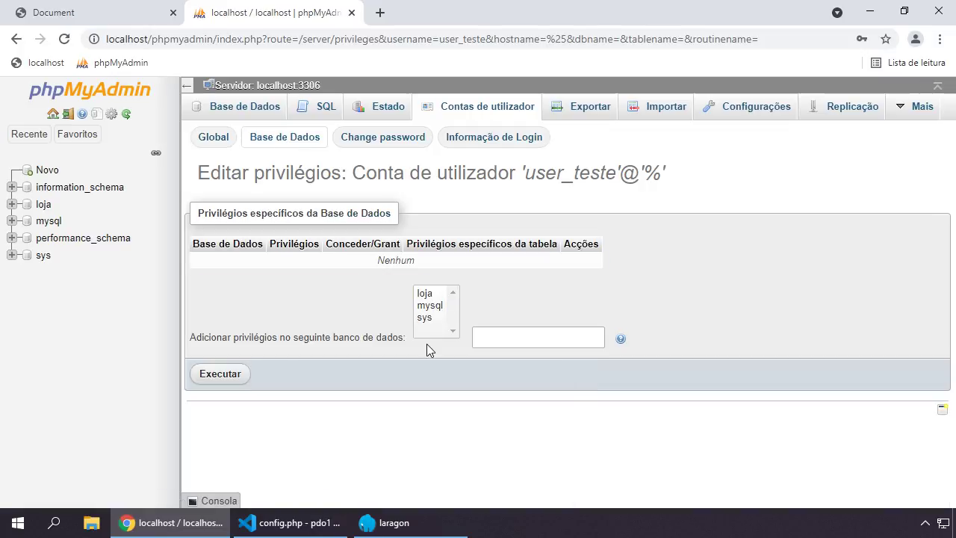
{"action": "left_click", "coordinate": [424, 294]}
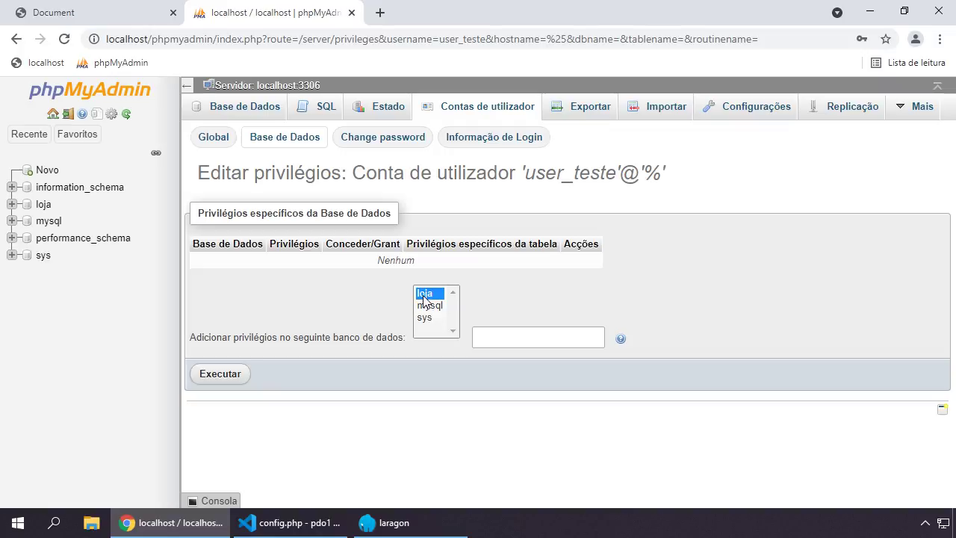
{"action": "left_click", "coordinate": [220, 374]}
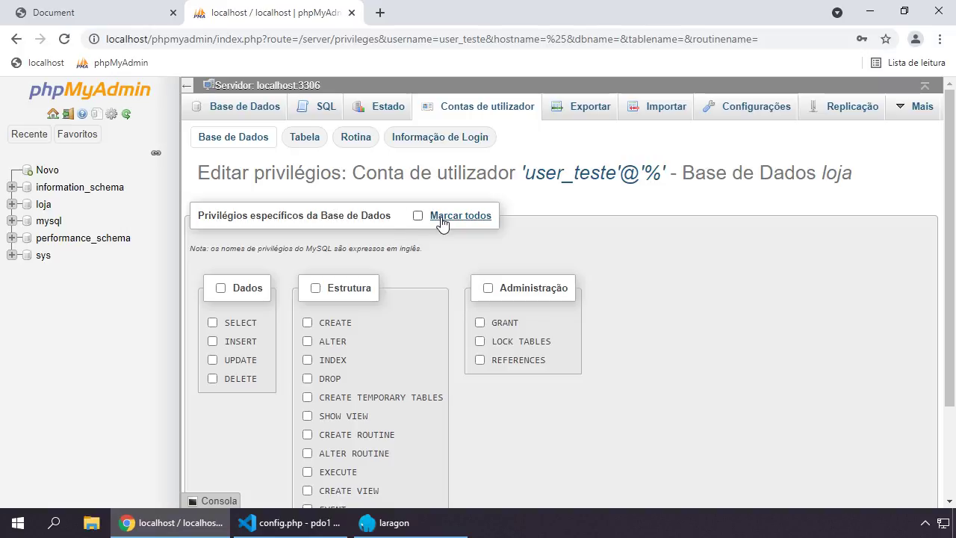
Step: Grant user_teste all Dados and Estrutura privileges on the loja database, leaving out the Administração ones
{"action": "left_click", "coordinate": [220, 288]}
{"action": "left_click", "coordinate": [315, 287]}
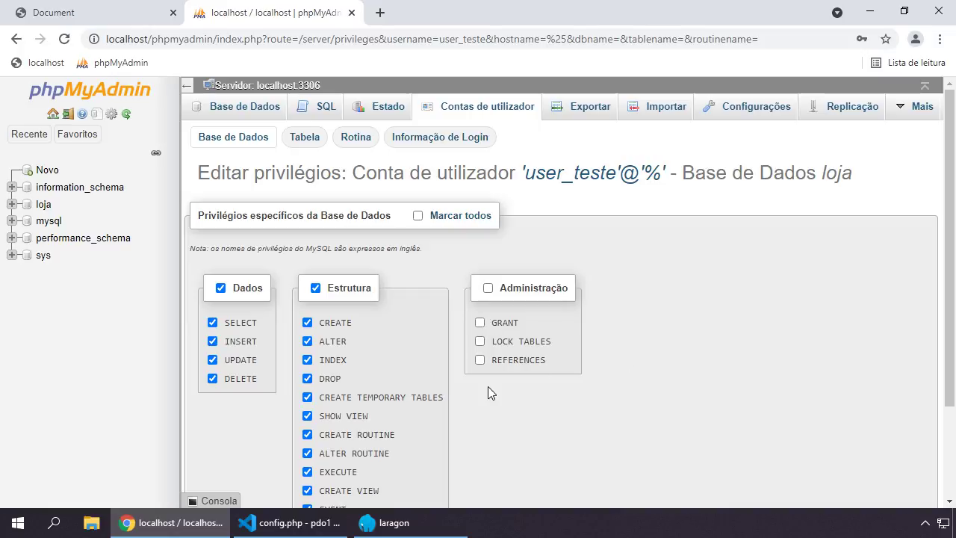
{"action": "scroll", "coordinate": [660, 411], "scroll_direction": "down", "scroll_amount": 3}
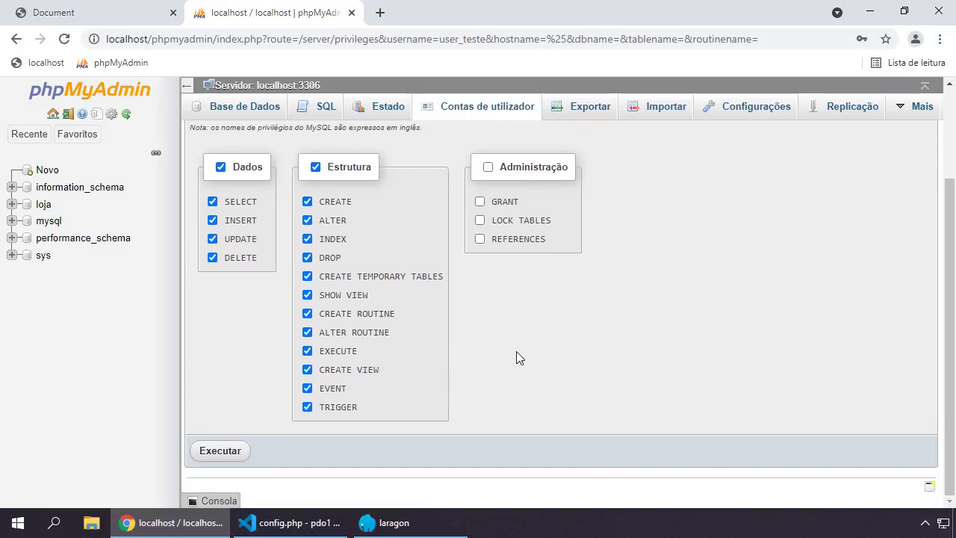
{"action": "left_click", "coordinate": [220, 451]}
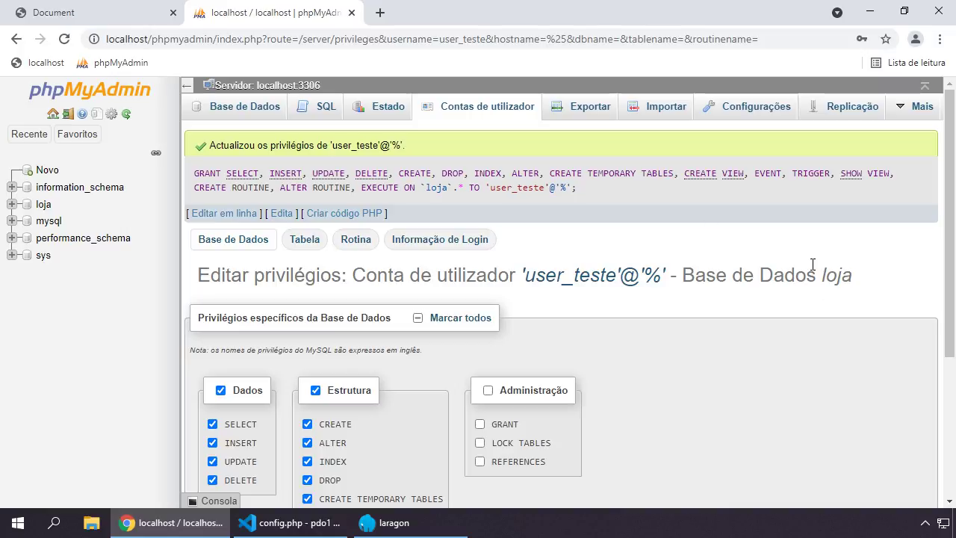
Step: Reopen the user_teste account from the accounts overview and examine its database-specific privileges
{"action": "left_click", "coordinate": [462, 108]}
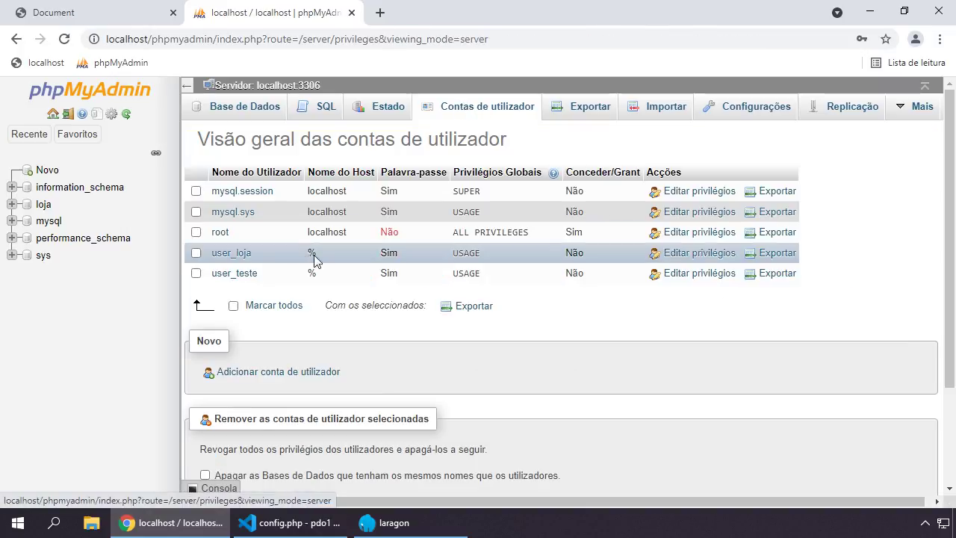
{"action": "left_click", "coordinate": [699, 273]}
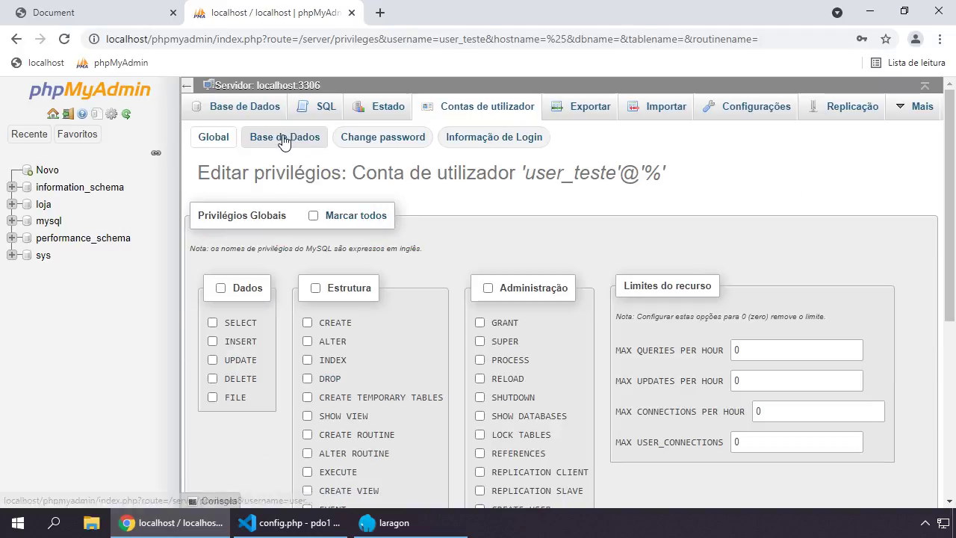
{"action": "left_click", "coordinate": [284, 141]}
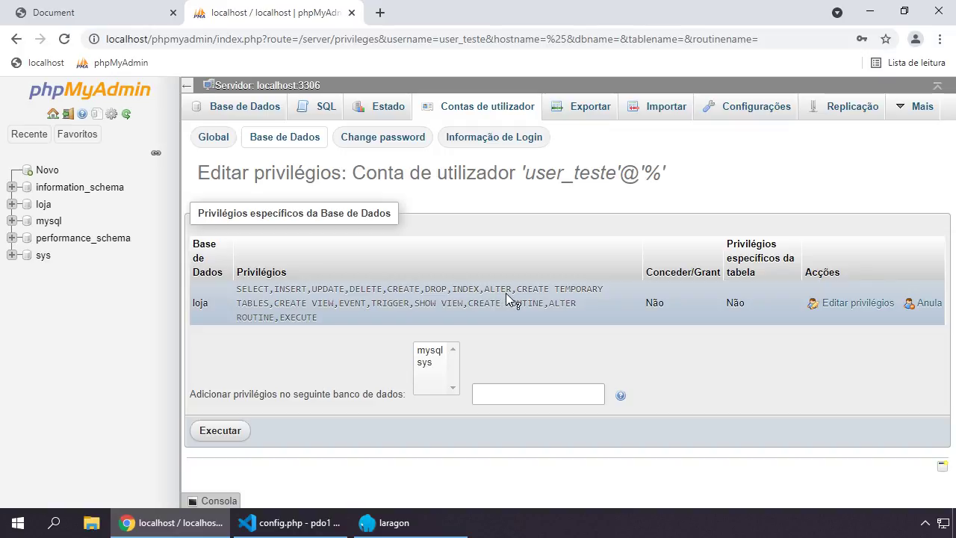
{"action": "mouse_move", "coordinate": [503, 297]}
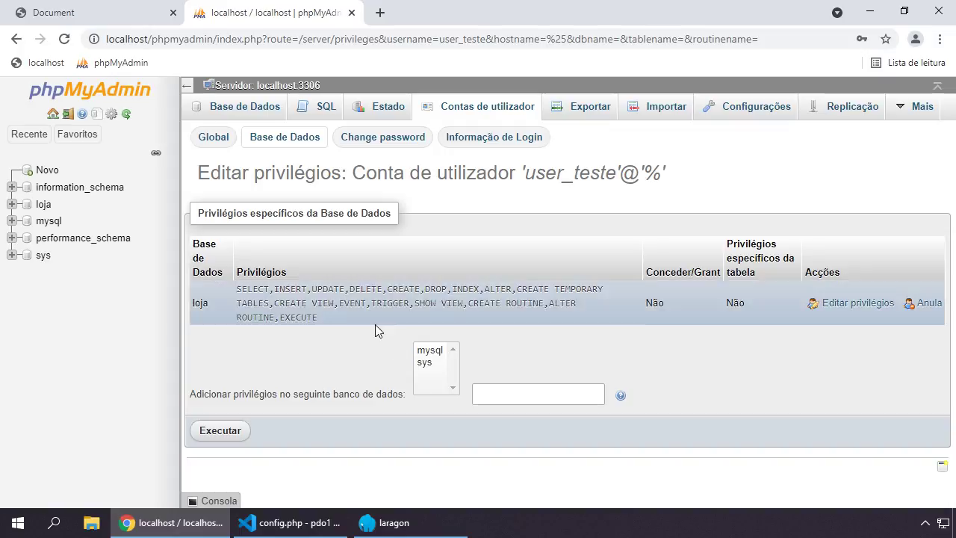
Step: Switch to Visual Studio Code, copy the MYSQL_USER and MYSQL_PASS definitions in config.php, and comment out both original lines
{"action": "left_click", "coordinate": [269, 519]}
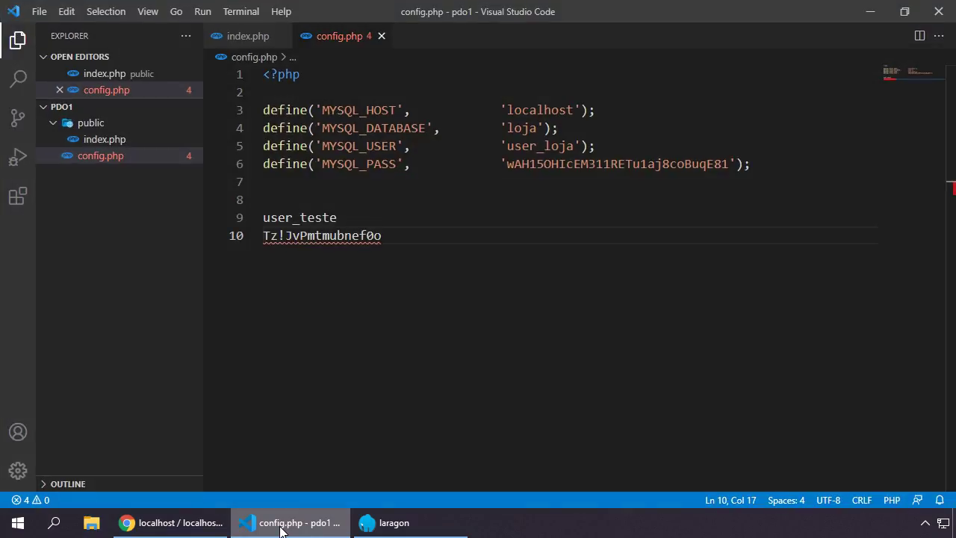
{"action": "left_click", "coordinate": [614, 144]}
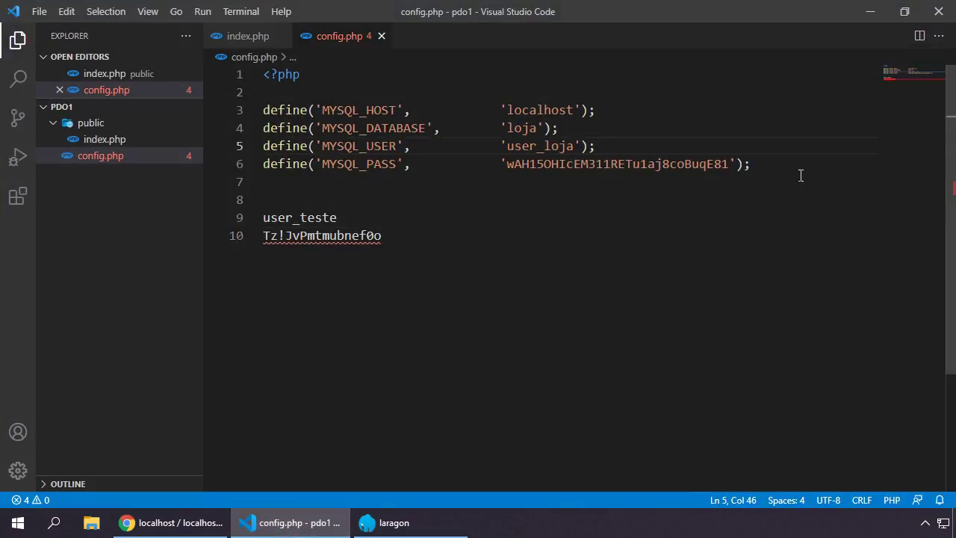
{"action": "left_click_drag", "start_coordinate": [800, 175], "coordinate": [139, 174]}
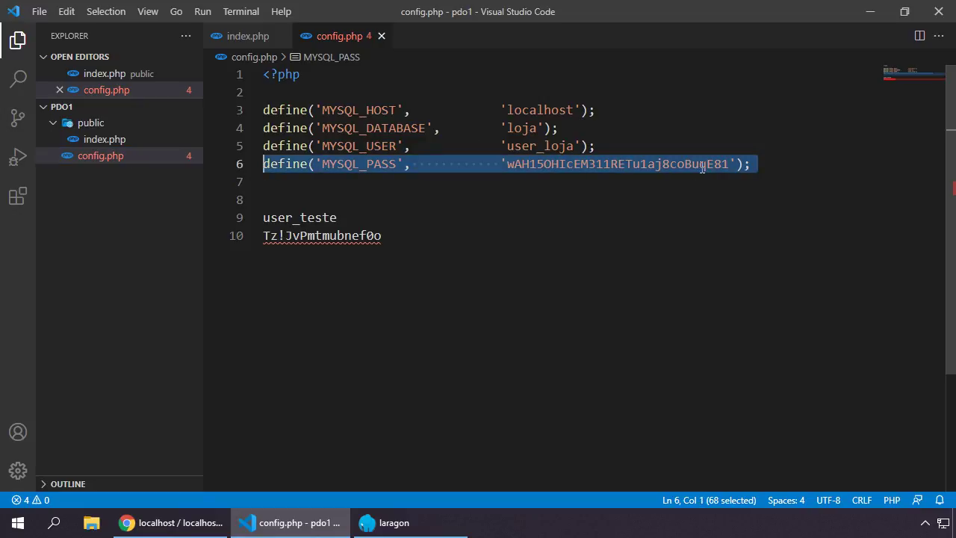
{"action": "left_click_drag", "start_coordinate": [783, 164], "coordinate": [229, 140]}
{"action": "key", "text": "ctrl+c"}
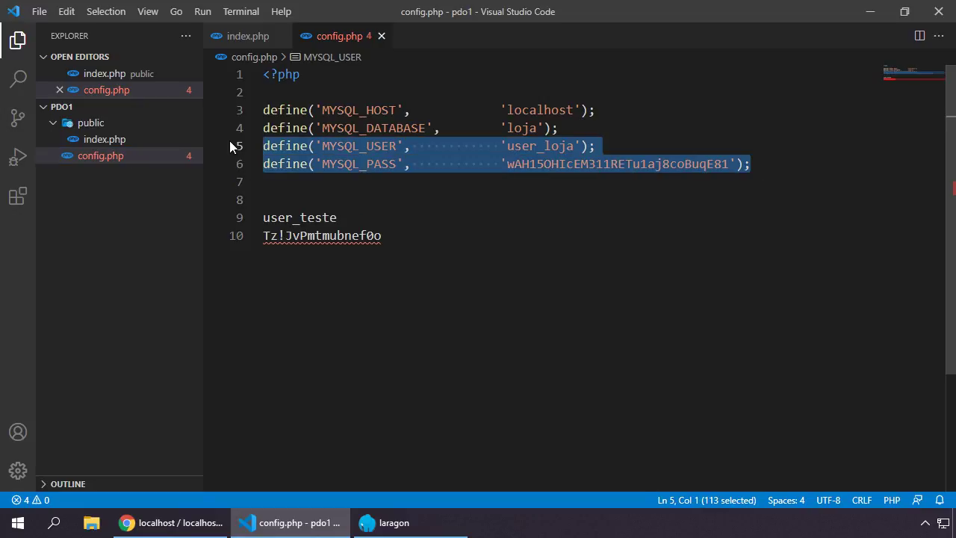
{"action": "key", "text": "ctrl+slash"}
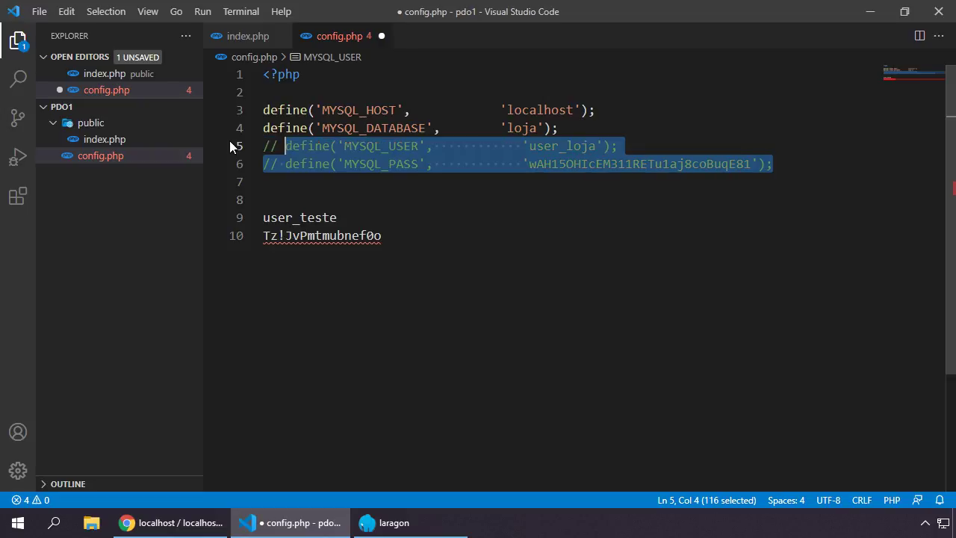
Step: Paste the copied MYSQL_USER and MYSQL_PASS definitions, including the database password, below the commented lines, separated by a blank line
{"action": "key", "text": "End"}
{"action": "key", "text": "Return"}
{"action": "key", "text": "Return"}
{"action": "key", "text": "BackSpace"}
{"action": "key", "text": "BackSpace"}
{"action": "key", "text": "Down"}
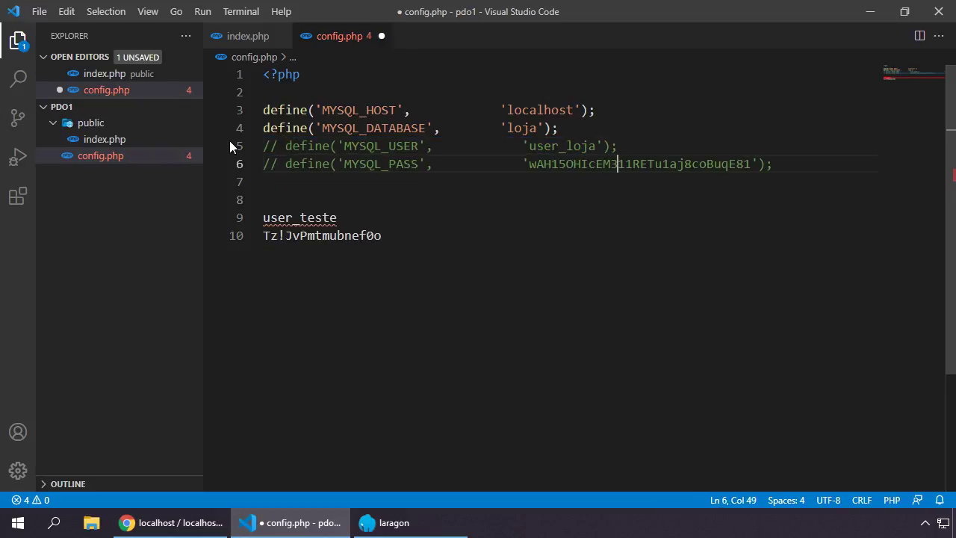
{"action": "key", "text": "End"}
{"action": "key", "text": "Return"}
{"action": "key", "text": "Return"}
{"action": "key", "text": "ctrl+v"}
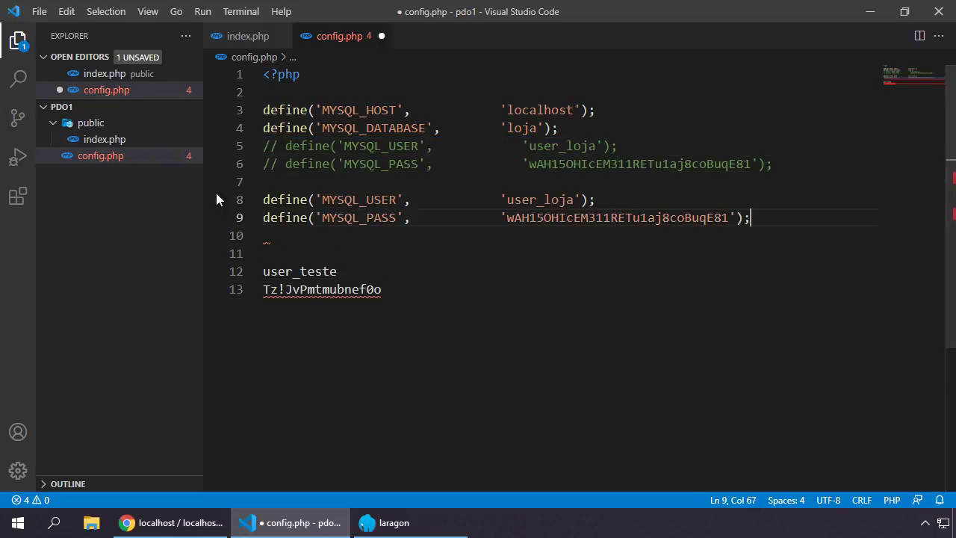
Step: Replace the active MYSQL_USER value with user_teste and the MYSQL_PASS value with that account's password
{"action": "double_click", "coordinate": [280, 270]}
{"action": "key", "text": "ctrl+c"}
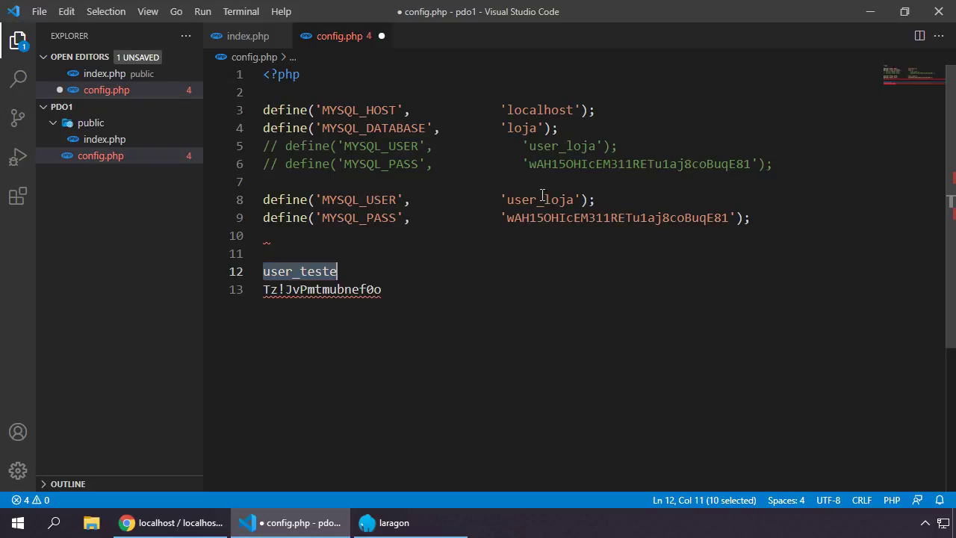
{"action": "double_click", "coordinate": [543, 200]}
{"action": "key", "text": "ctrl+v"}
{"action": "double_click", "coordinate": [337, 289]}
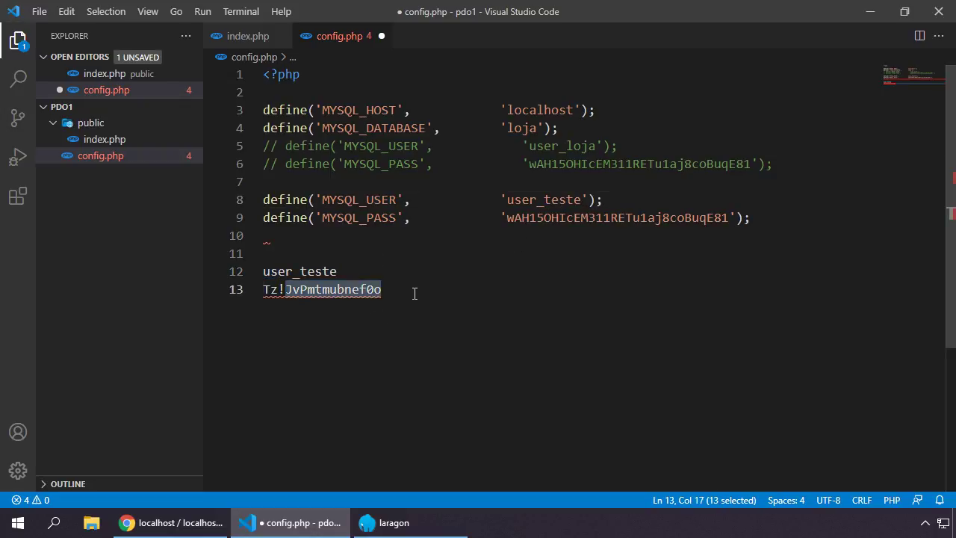
{"action": "left_click_drag", "start_coordinate": [399, 288], "coordinate": [241, 290]}
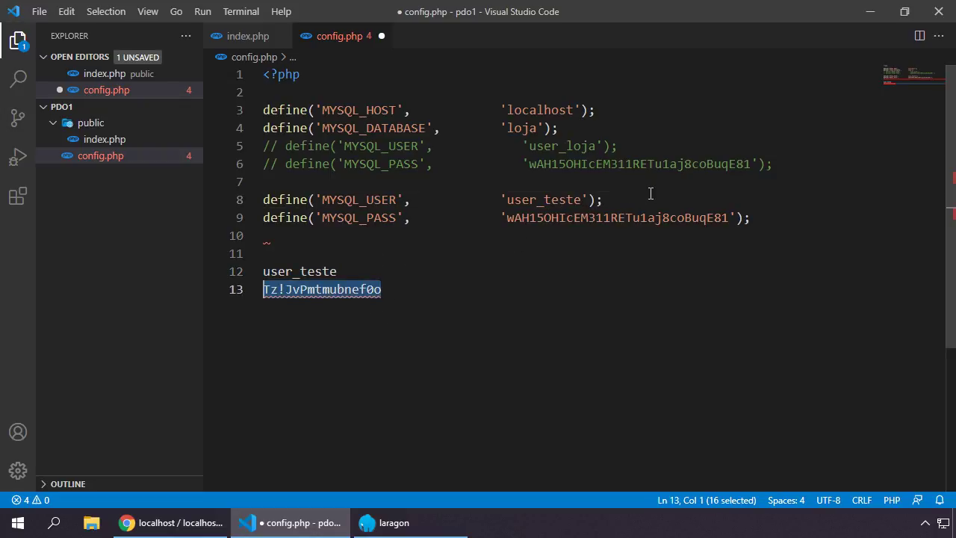
{"action": "key", "text": "ctrl+c"}
{"action": "double_click", "coordinate": [646, 217]}
{"action": "key", "text": "ctrl+v"}
Step: Comment out the two loose credential lines at the end, save config.php, and view the pdo1 clients page in Chrome
{"action": "left_click_drag", "start_coordinate": [384, 289], "coordinate": [119, 264]}
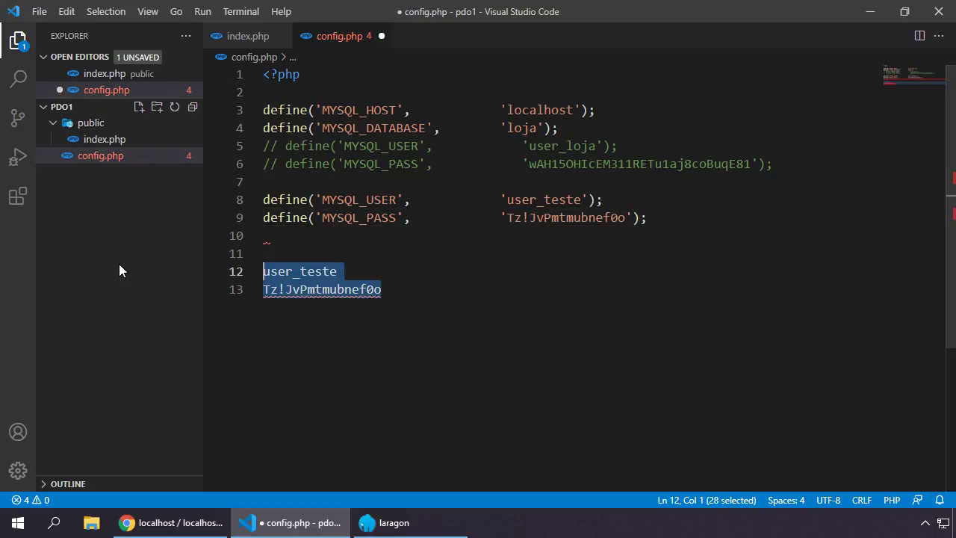
{"action": "key", "text": "ctrl+slash"}
{"action": "key", "text": "ctrl+s"}
{"action": "key", "text": "Up"}
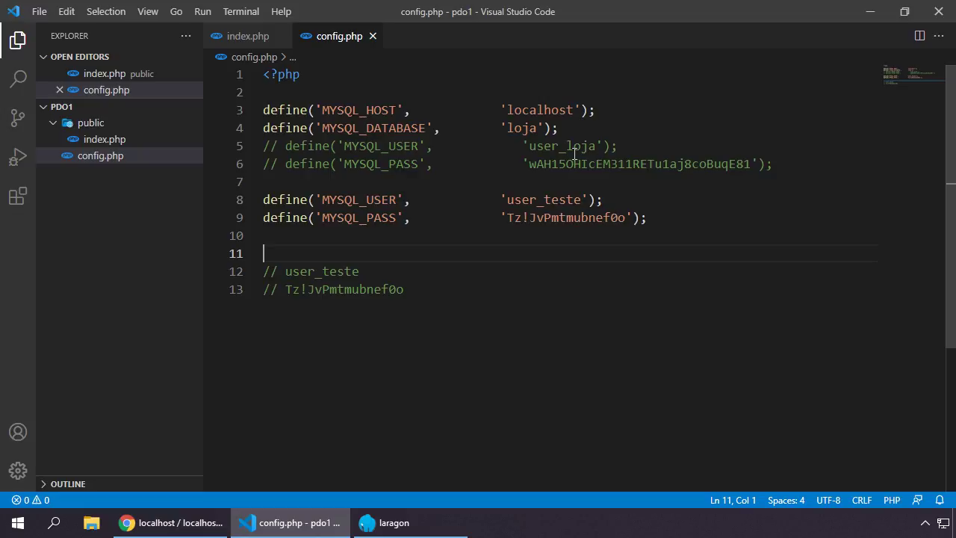
{"action": "left_click", "coordinate": [636, 199]}
{"action": "left_click", "coordinate": [171, 522]}
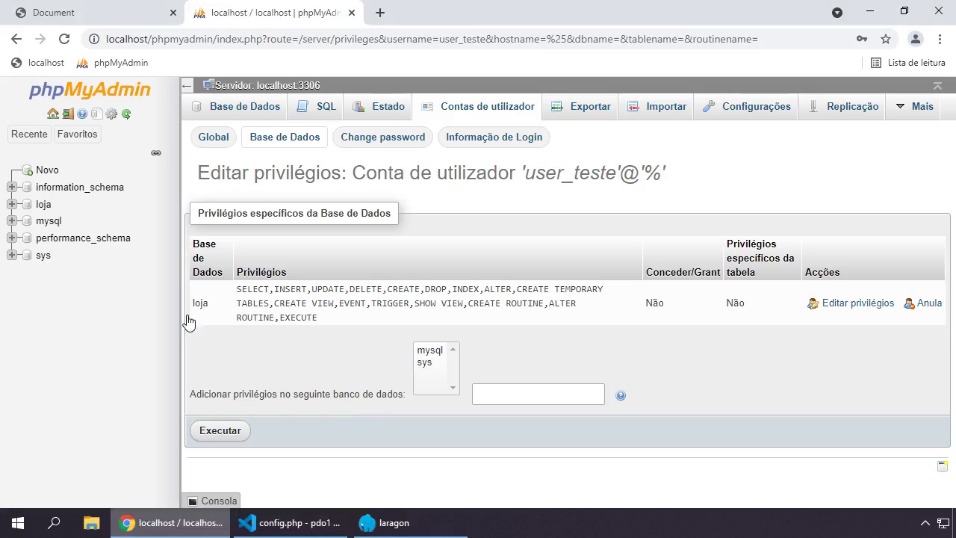
{"action": "left_click", "coordinate": [109, 22]}
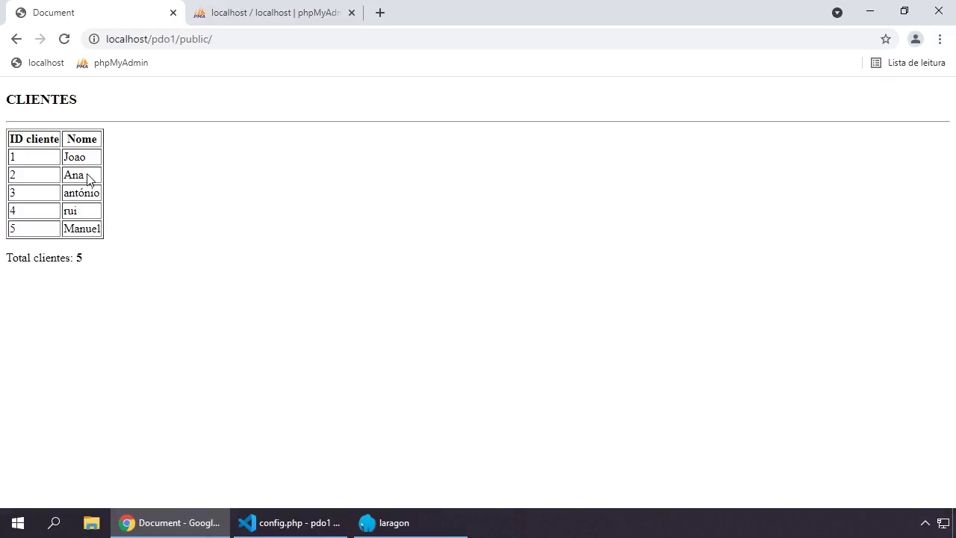
Step: Switch to Visual Studio Code, remove the last character of the active MYSQL_PASS value, and save config.php
{"action": "left_click", "coordinate": [299, 524]}
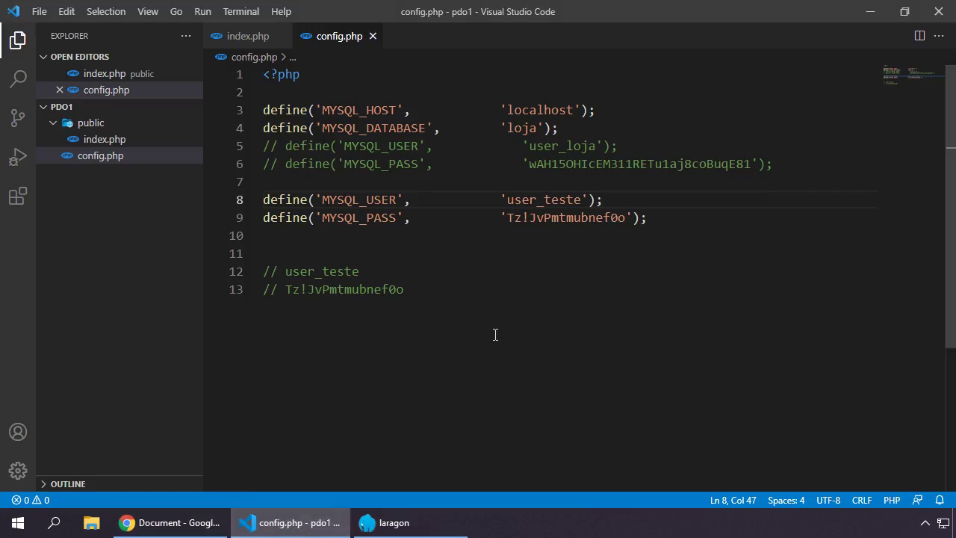
{"action": "left_click", "coordinate": [626, 218]}
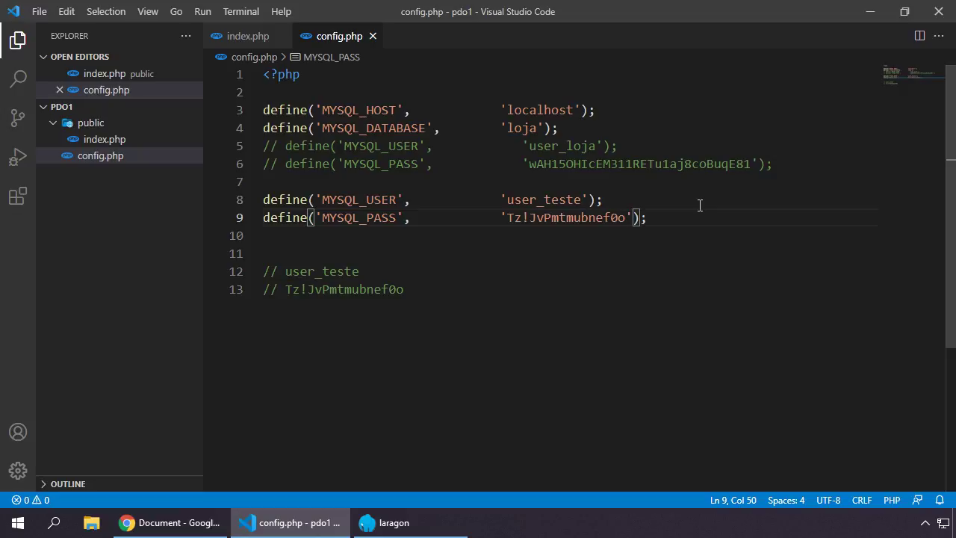
{"action": "key", "text": "BackSpace"}
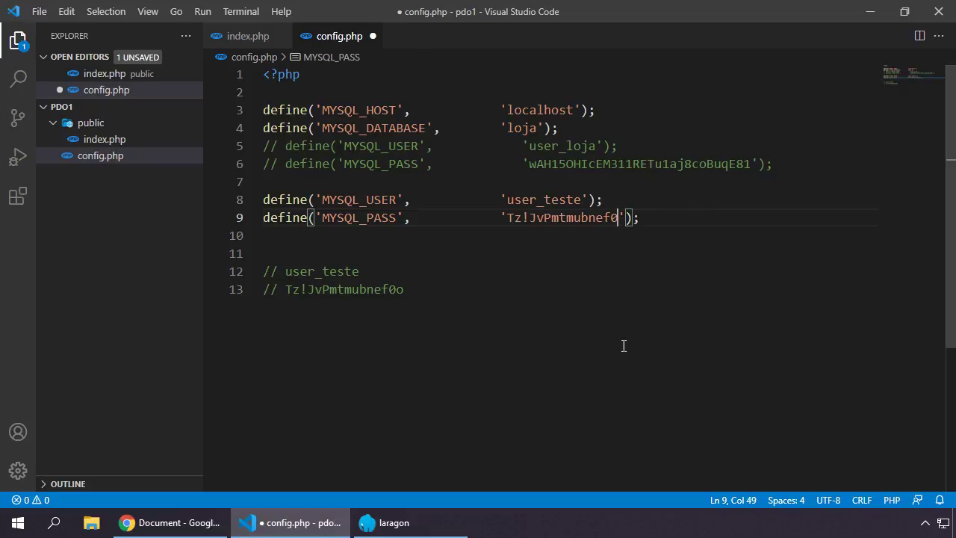
{"action": "key", "text": "ctrl+End"}
{"action": "key", "text": "ctrl+s"}
Step: Switch to Chrome, reload the localhost/pdo1/public page, and examine how it responds to the altered password
{"action": "left_click", "coordinate": [170, 523]}
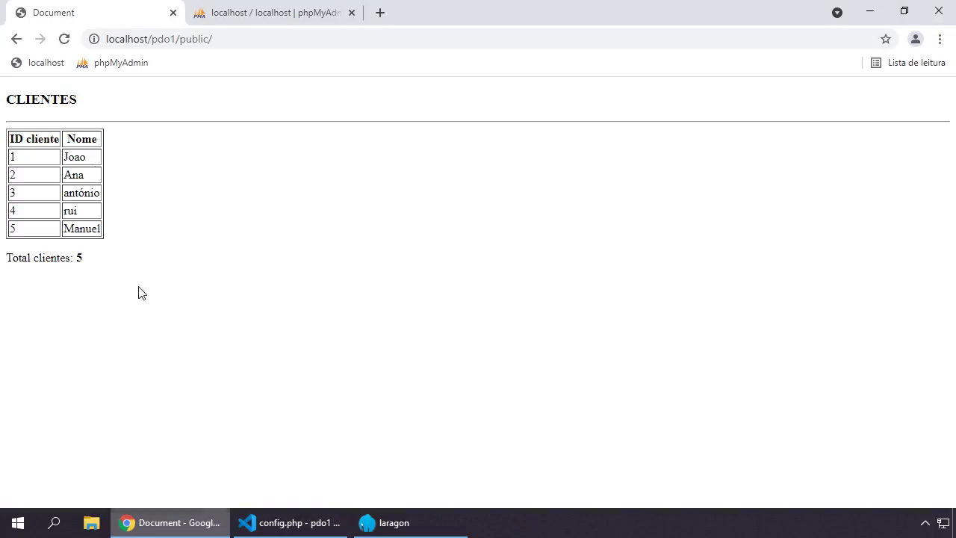
{"action": "left_click", "coordinate": [64, 38]}
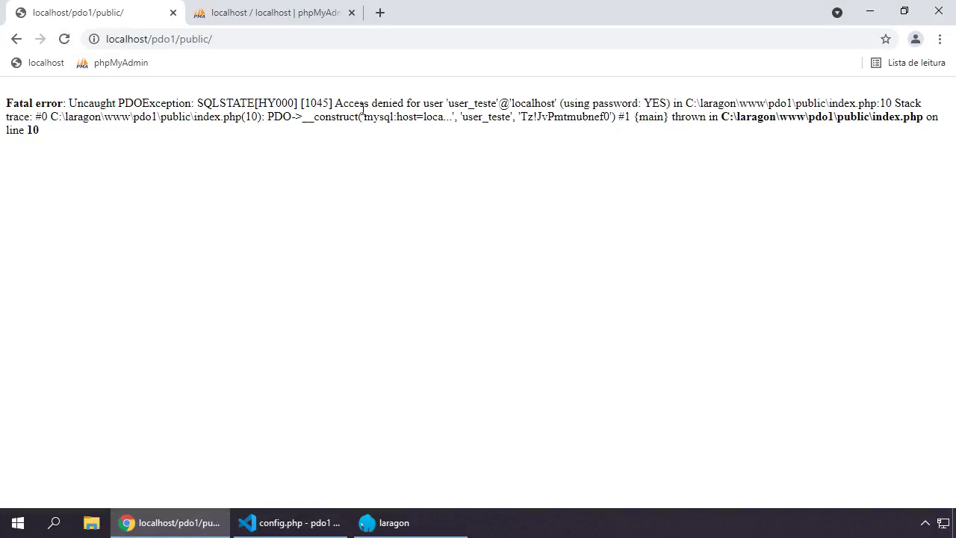
{"action": "left_click_drag", "start_coordinate": [333, 103], "coordinate": [493, 99]}
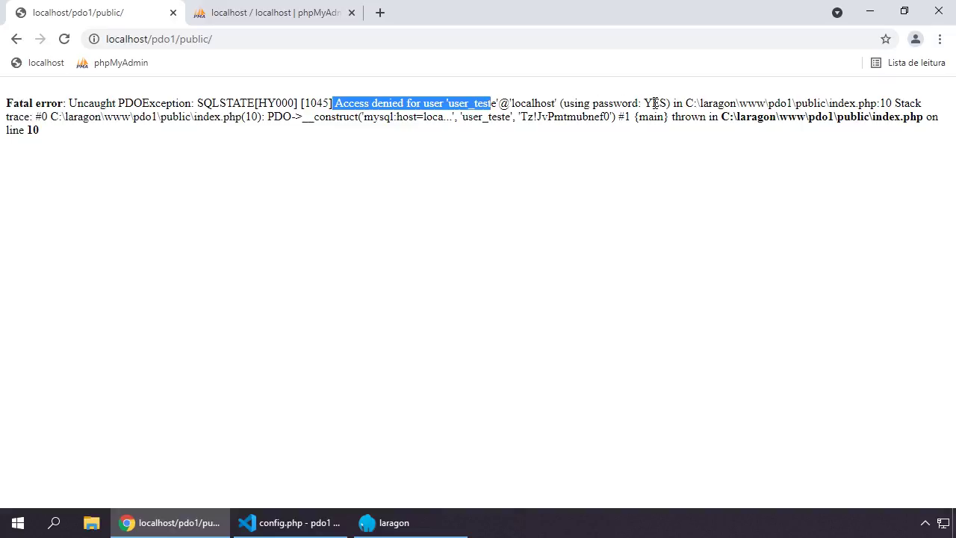
{"action": "left_click", "coordinate": [607, 188]}
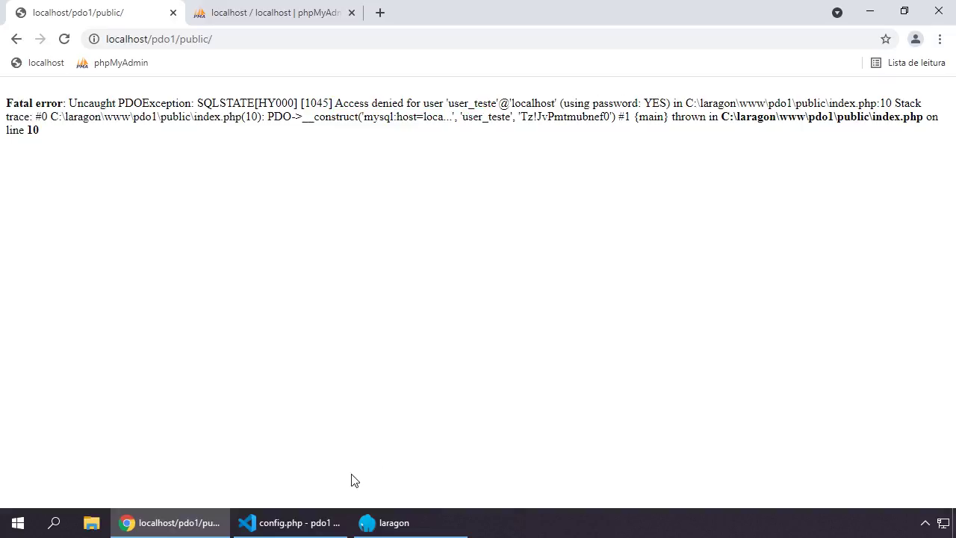
Step: Restore the missing last character of the MYSQL_PASS password in config.php, save the file, and reload the pdo1 page in Chrome
{"action": "left_click", "coordinate": [712, 233]}
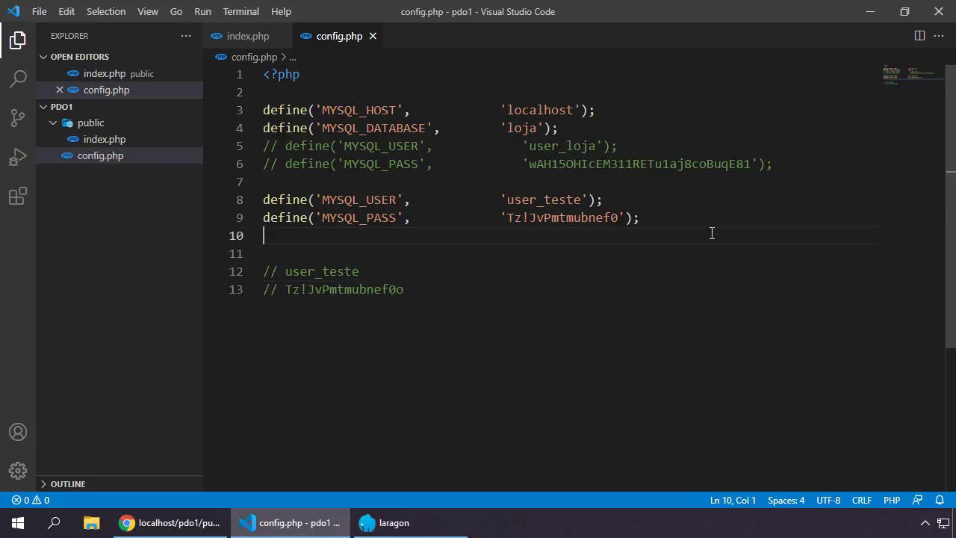
{"action": "left_click", "coordinate": [620, 217]}
{"action": "type", "text": "o"}
{"action": "left_click", "coordinate": [654, 274]}
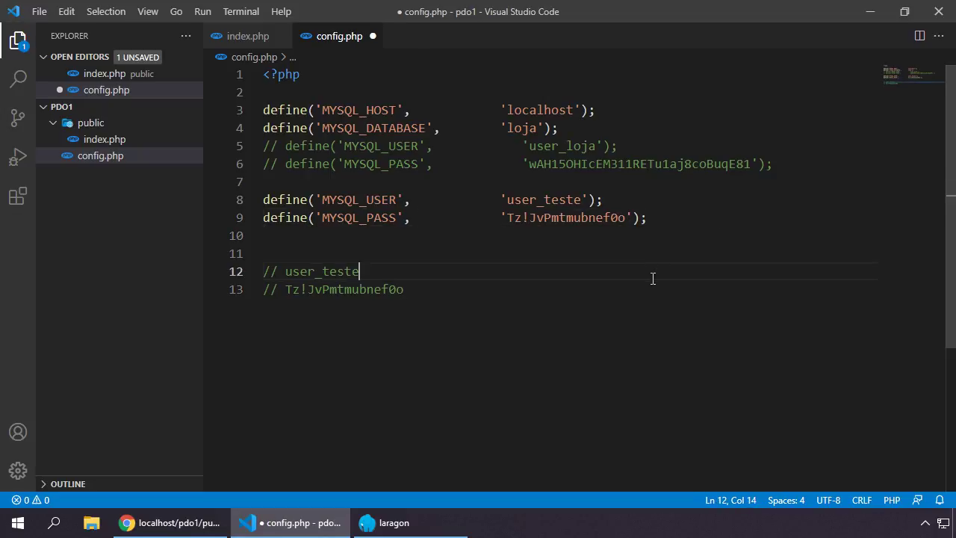
{"action": "key", "text": "ctrl+s"}
{"action": "left_click", "coordinate": [169, 522]}
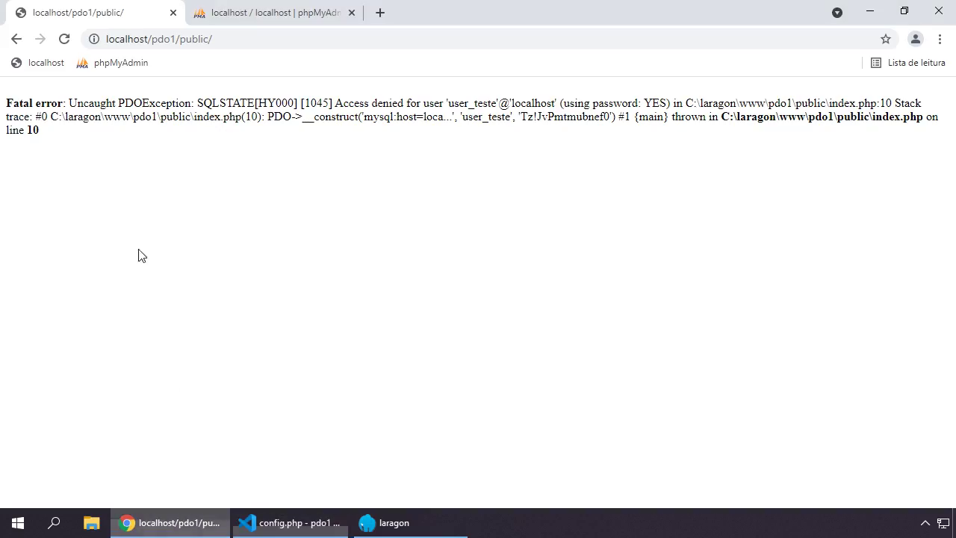
{"action": "left_click", "coordinate": [65, 39]}
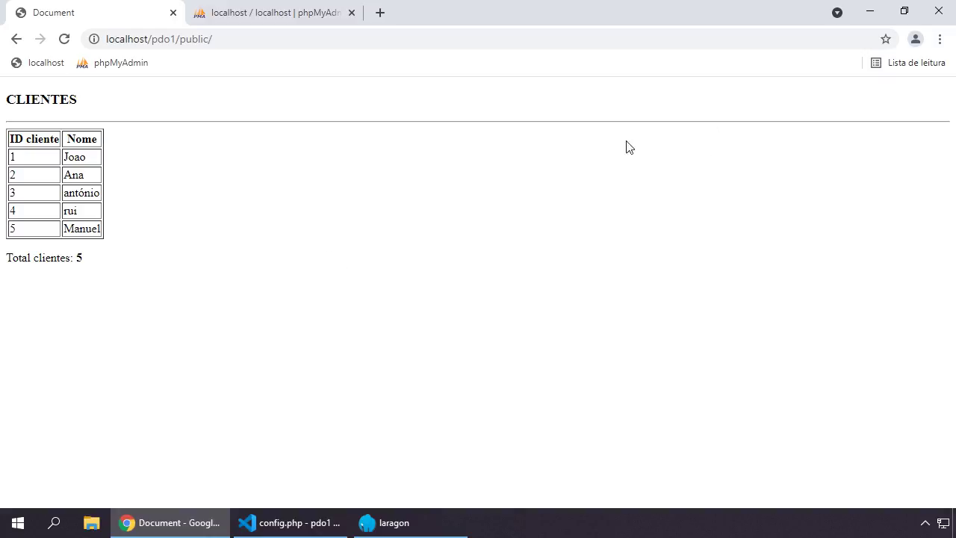
Step: Switch to Laragon, launch HeidiSQL from its MySQL options, and open the Laragon session
{"action": "left_click", "coordinate": [385, 522]}
{"action": "right_click", "coordinate": [495, 277]}
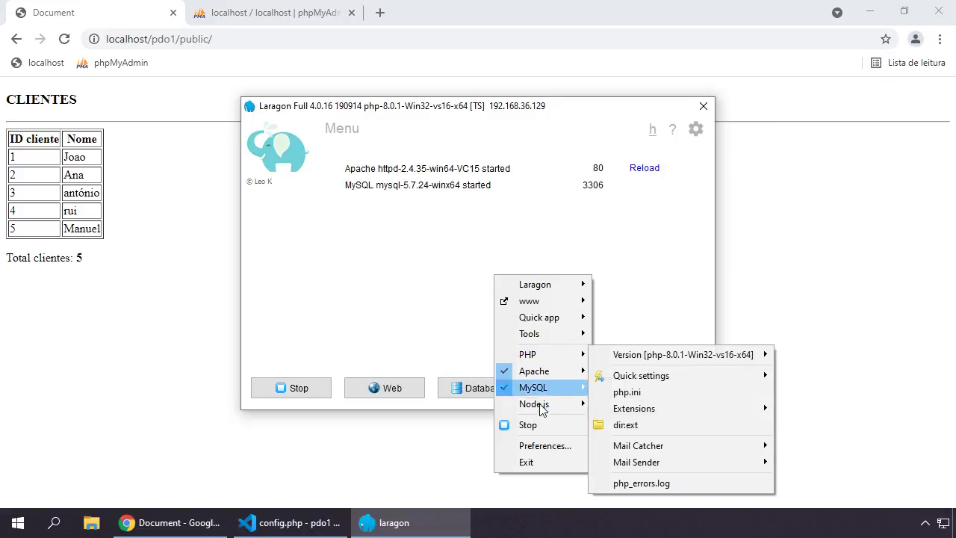
{"action": "mouse_move", "coordinate": [544, 396]}
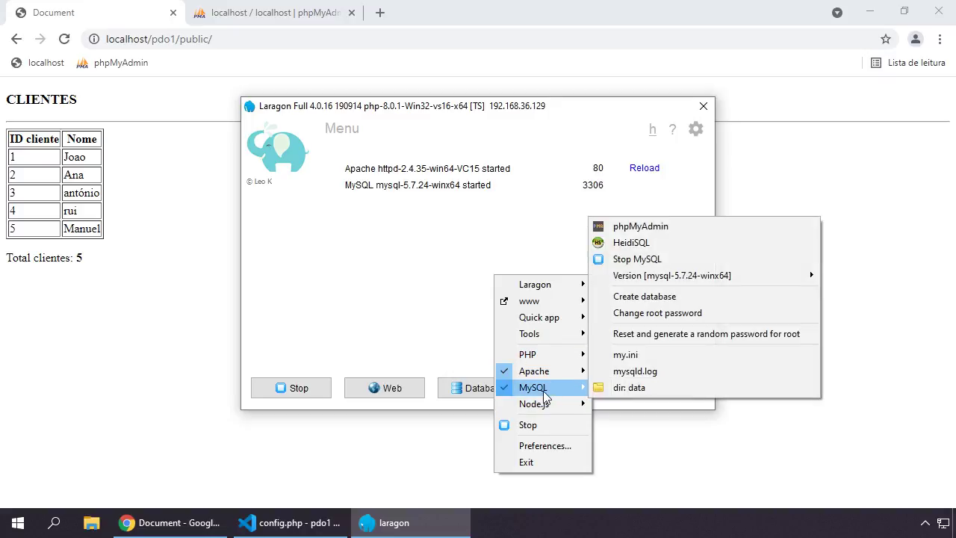
{"action": "left_click", "coordinate": [646, 241]}
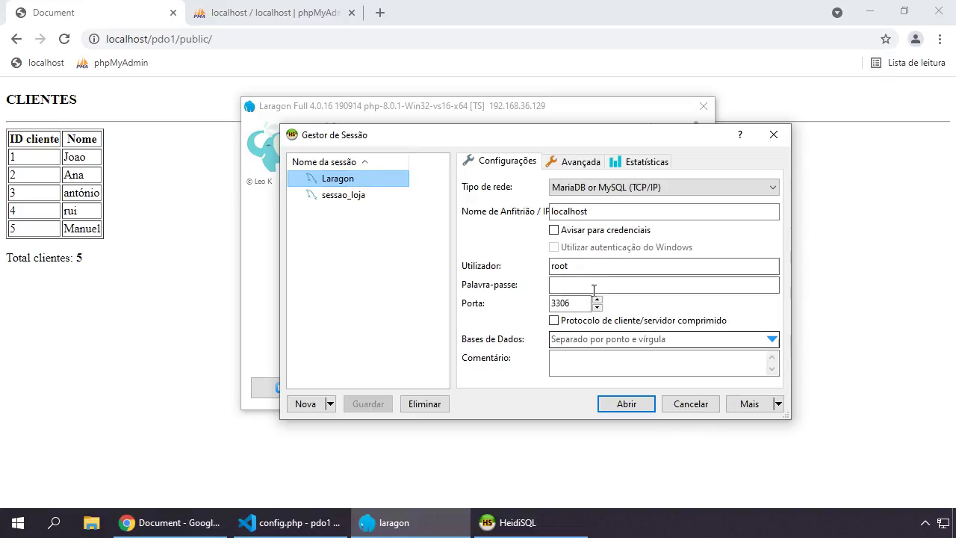
{"action": "left_click", "coordinate": [625, 402]}
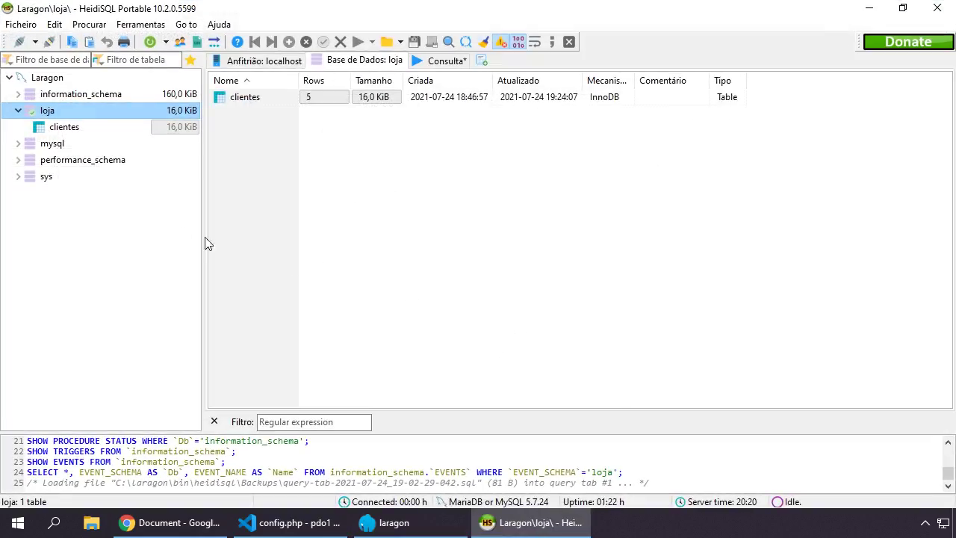
Step: Examine the user_teste account in the user manager, start deleting it, cancel the deletion, and close the manager
{"action": "left_click", "coordinate": [180, 42]}
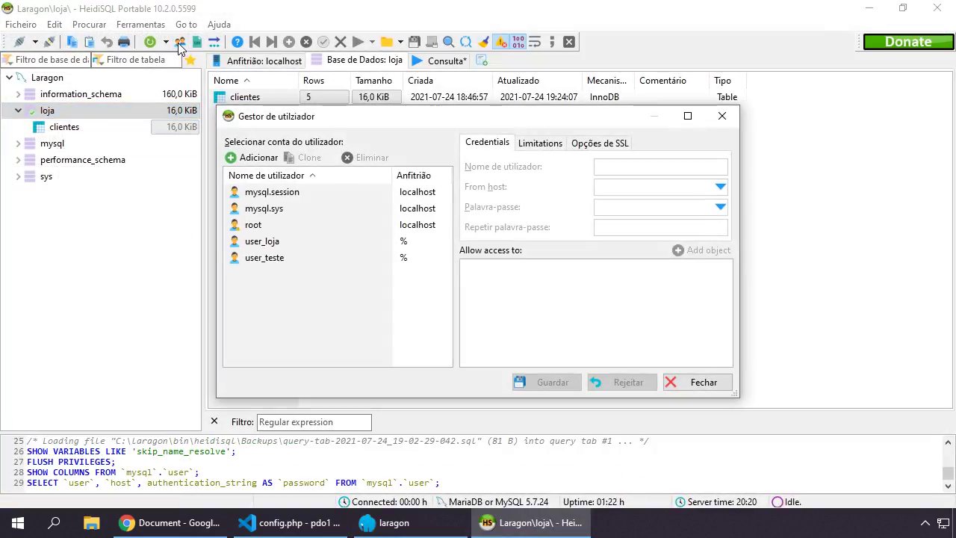
{"action": "left_click", "coordinate": [250, 262]}
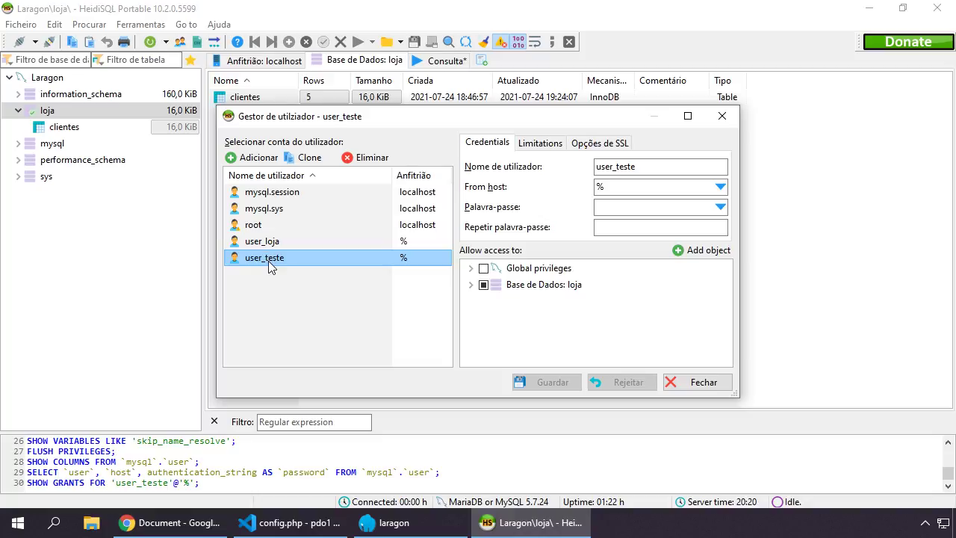
{"action": "left_click", "coordinate": [363, 159]}
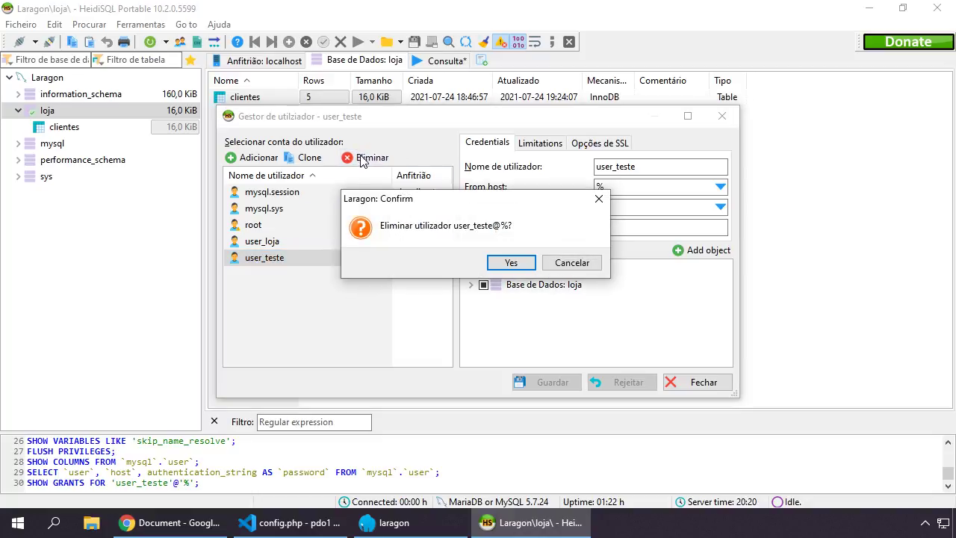
{"action": "left_click", "coordinate": [572, 263]}
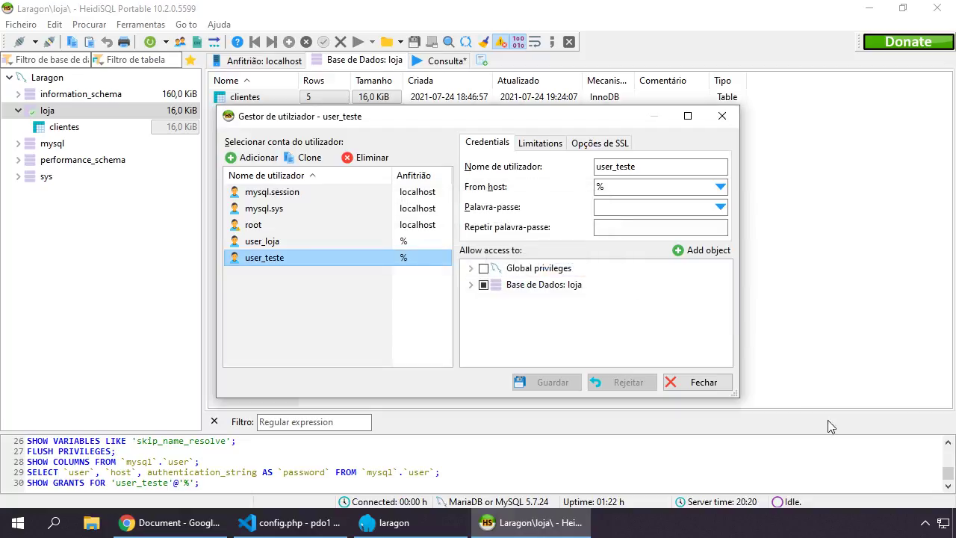
{"action": "left_click", "coordinate": [703, 383]}
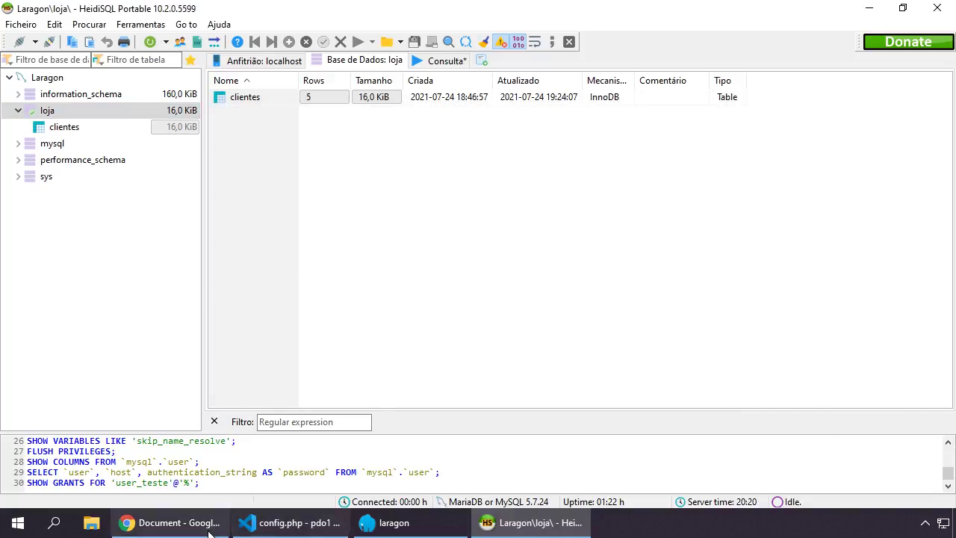
Step: Switch to phpMyAdmin in Chrome and remove the user_teste account from the accounts overview, leaving databases with matching names undeleted
{"action": "left_click", "coordinate": [217, 523]}
{"action": "left_click", "coordinate": [254, 15]}
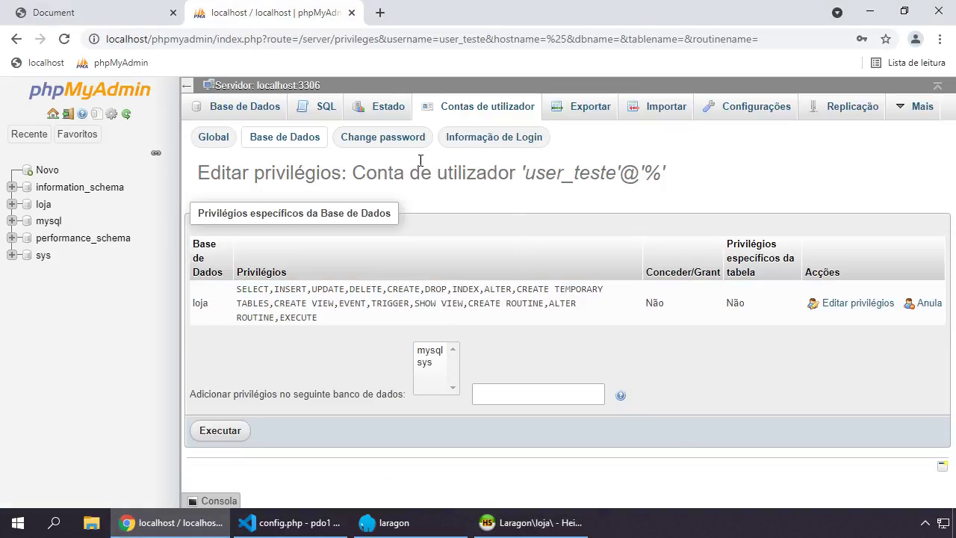
{"action": "left_click", "coordinate": [523, 112]}
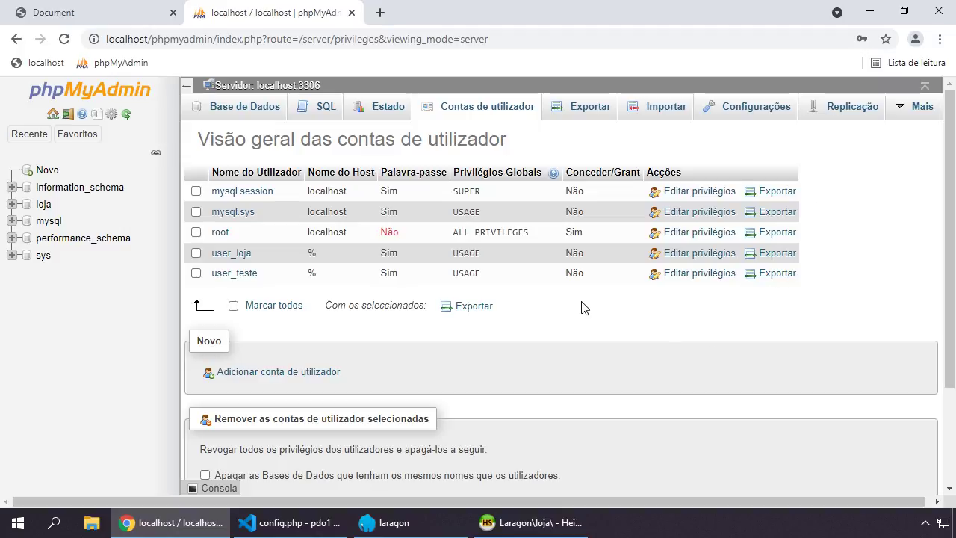
{"action": "scroll", "coordinate": [584, 307], "scroll_direction": "down", "scroll_amount": 1}
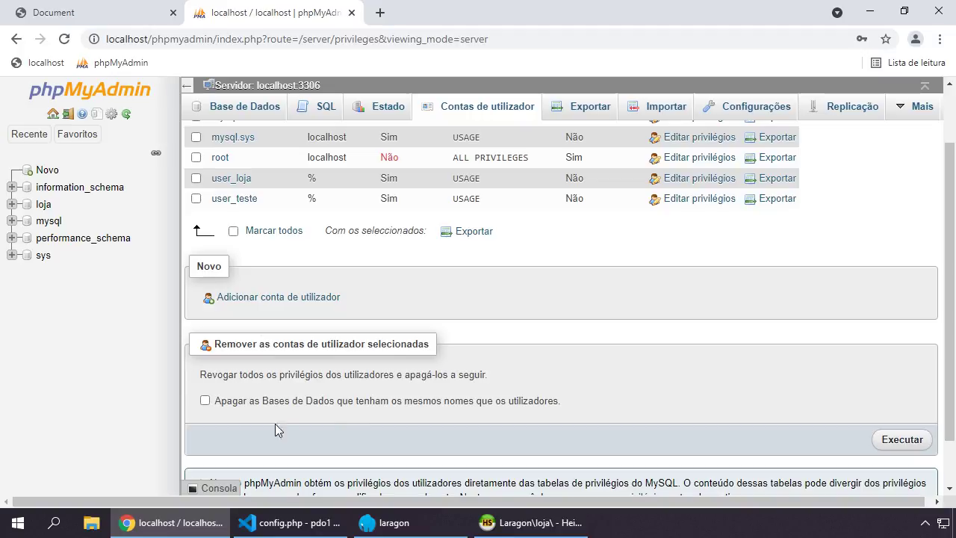
{"action": "left_click", "coordinate": [196, 198]}
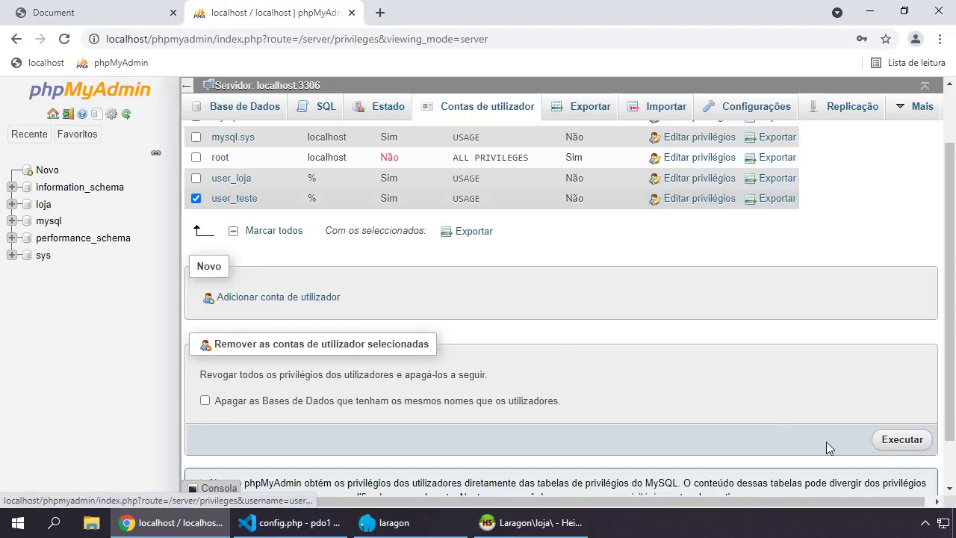
{"action": "left_click", "coordinate": [903, 441]}
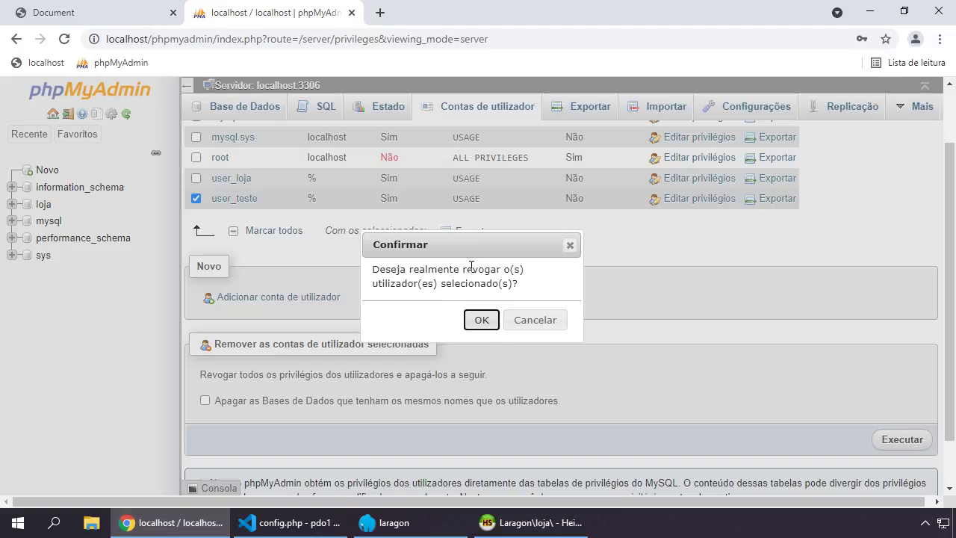
{"action": "left_click", "coordinate": [482, 320]}
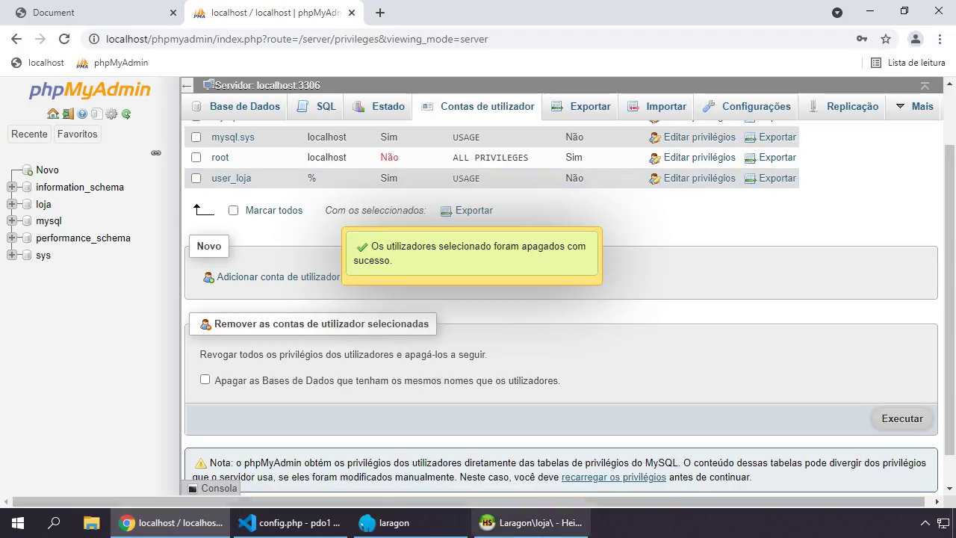
Step: Switch to HeidiSQL and reopen the user manager to check the list of accounts
{"action": "left_click", "coordinate": [534, 523]}
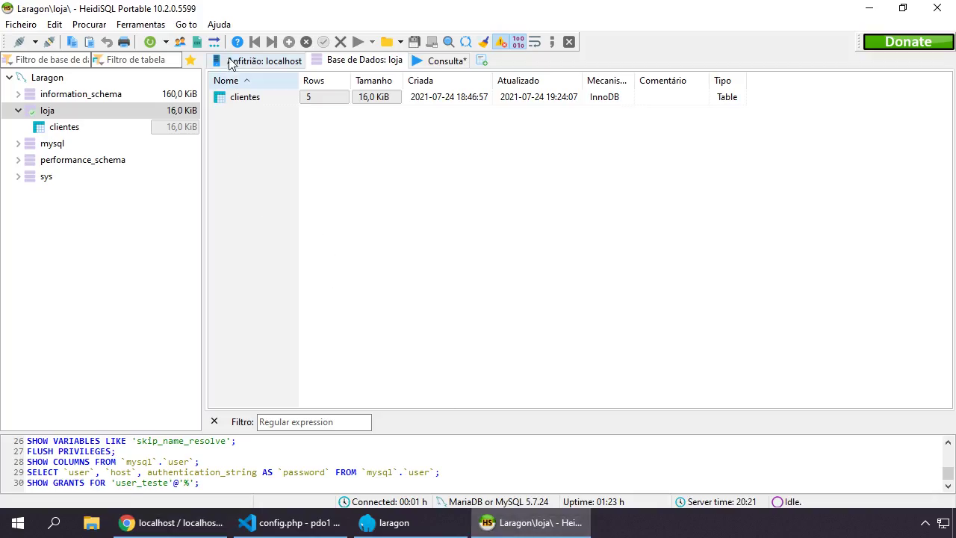
{"action": "left_click", "coordinate": [179, 41]}
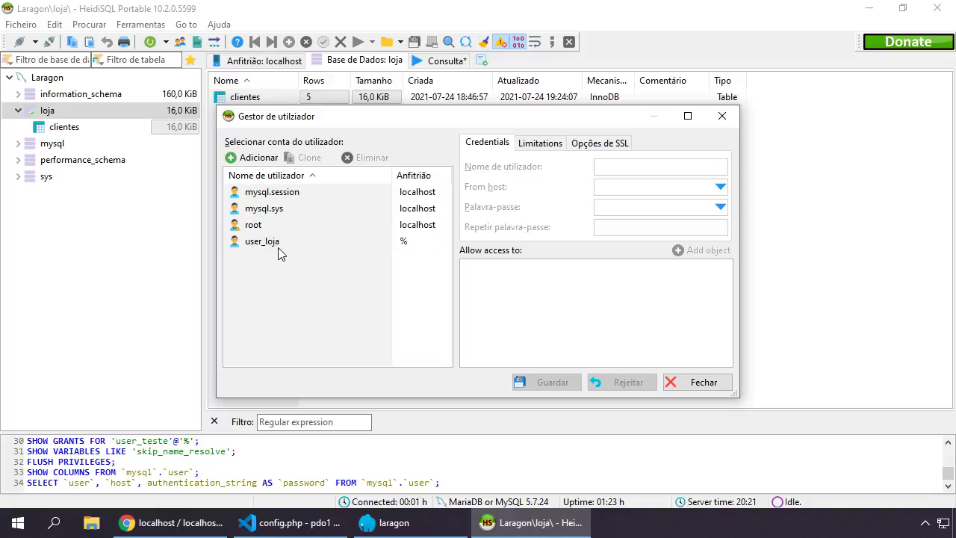
Step: Close the user manager, switch to config.php in Visual Studio Code, and check the active user_teste definitions
{"action": "left_click", "coordinate": [700, 387]}
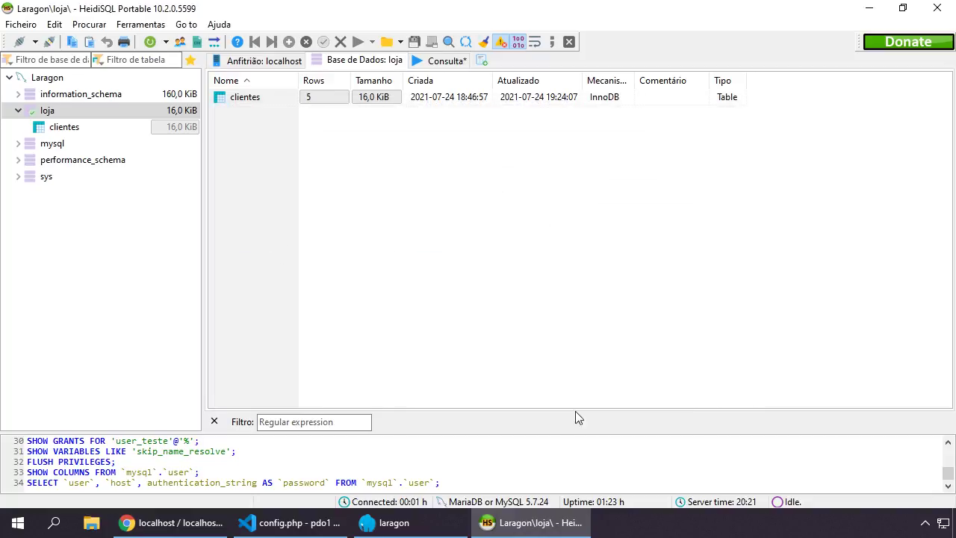
{"action": "left_click", "coordinate": [295, 523]}
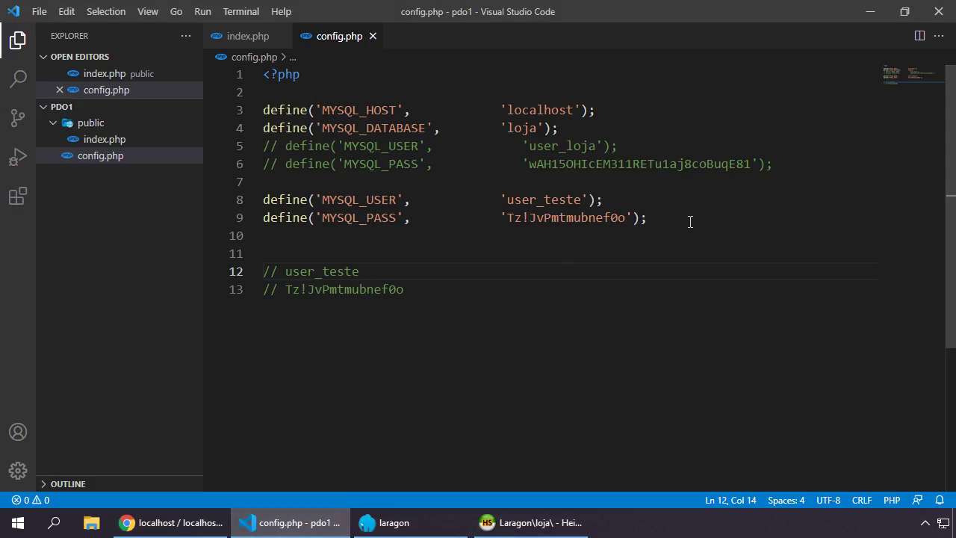
{"action": "left_click_drag", "start_coordinate": [690, 221], "coordinate": [254, 196]}
{"action": "left_click", "coordinate": [551, 272]}
Step: Switch to Chrome and reload the localhost/pdo1/public/ page to test the connection with the deleted user_teste account
{"action": "left_click", "coordinate": [200, 515]}
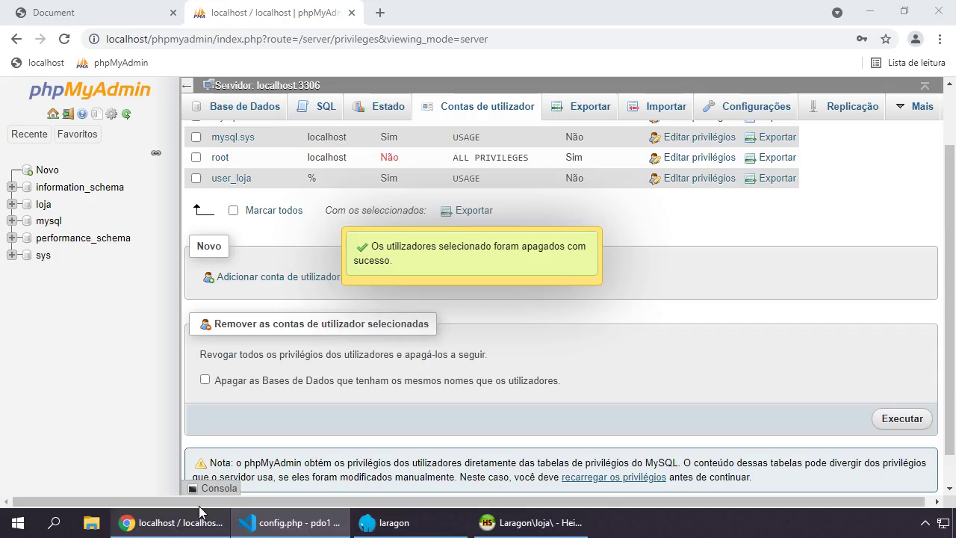
{"action": "left_click", "coordinate": [85, 15]}
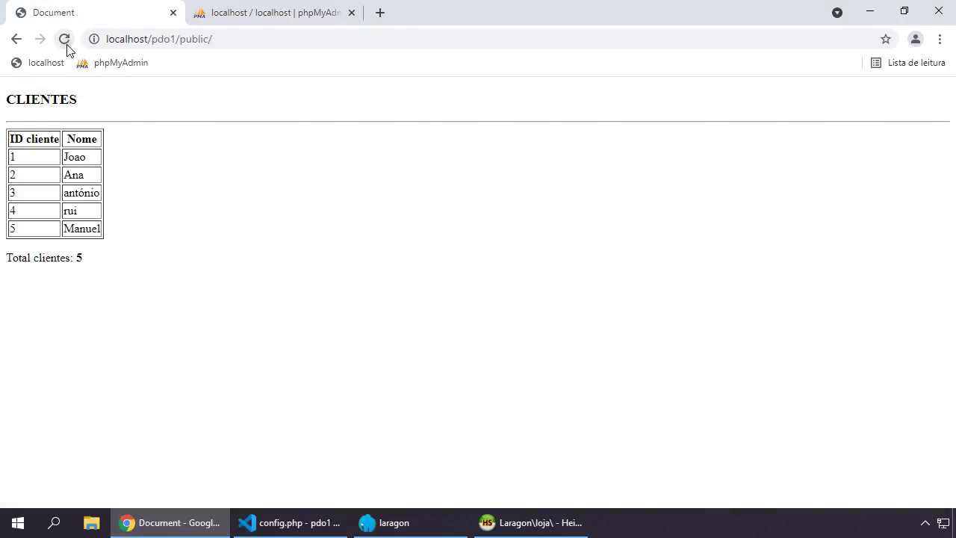
{"action": "left_click", "coordinate": [65, 39]}
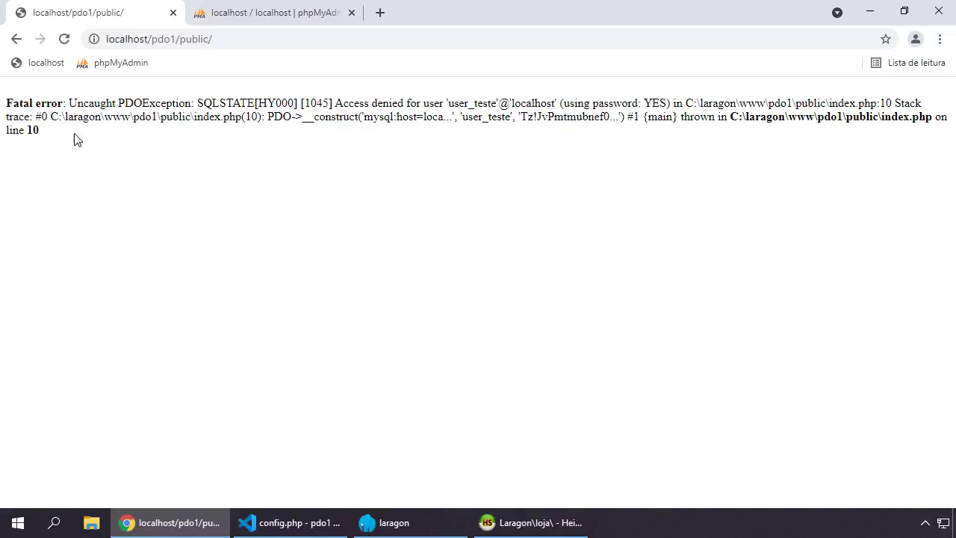
Step: Examine the PDOException message on the page, including the user name and password it exposes
{"action": "left_click_drag", "start_coordinate": [57, 134], "coordinate": [8, 103]}
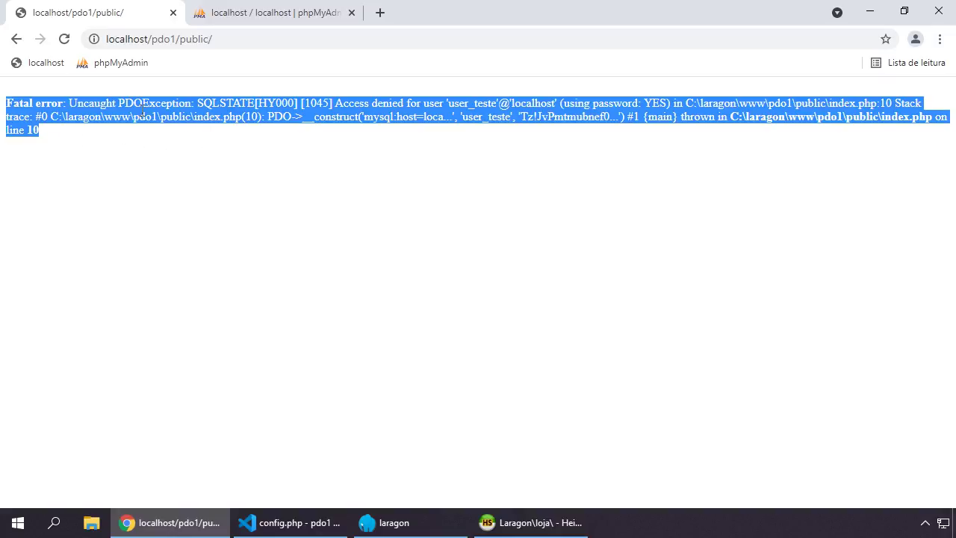
{"action": "left_click", "coordinate": [173, 143]}
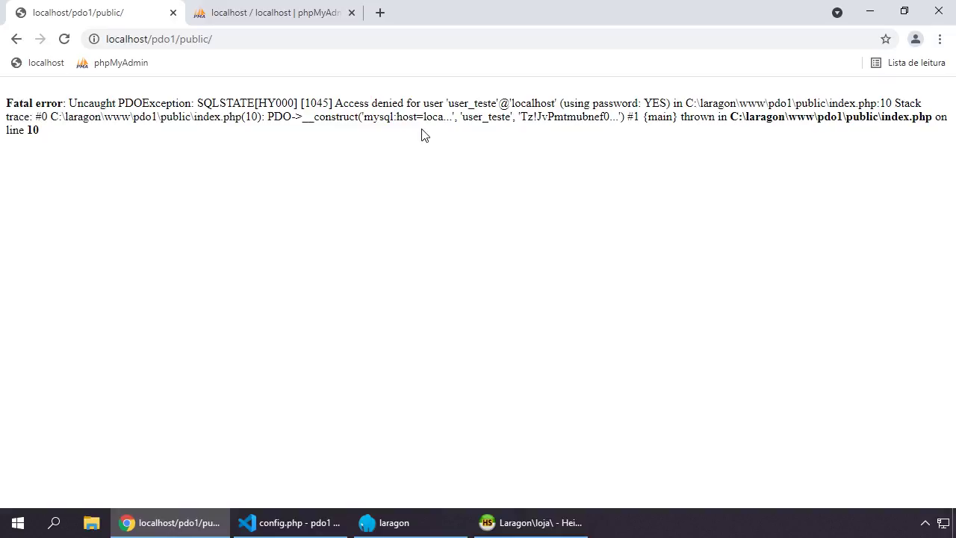
{"action": "left_click_drag", "start_coordinate": [449, 105], "coordinate": [494, 102]}
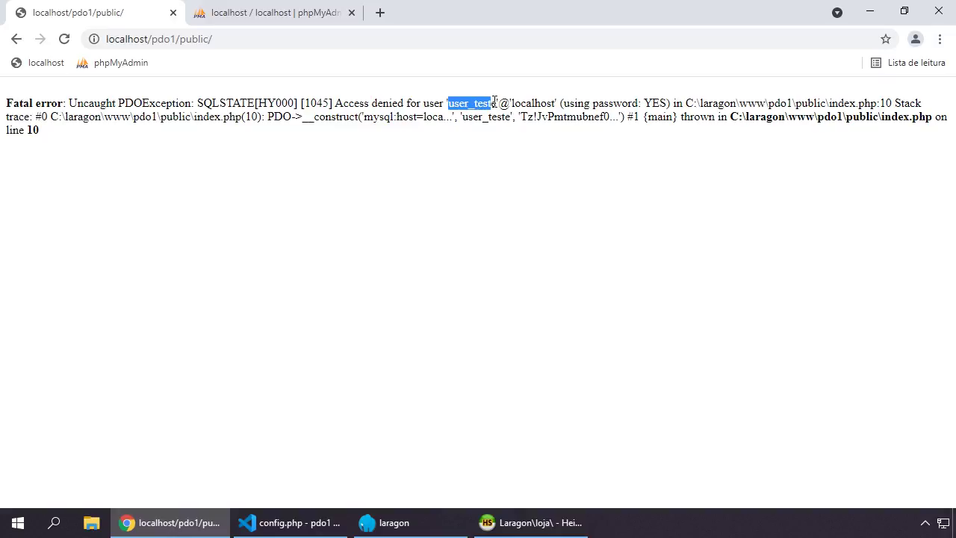
{"action": "left_click", "coordinate": [493, 200]}
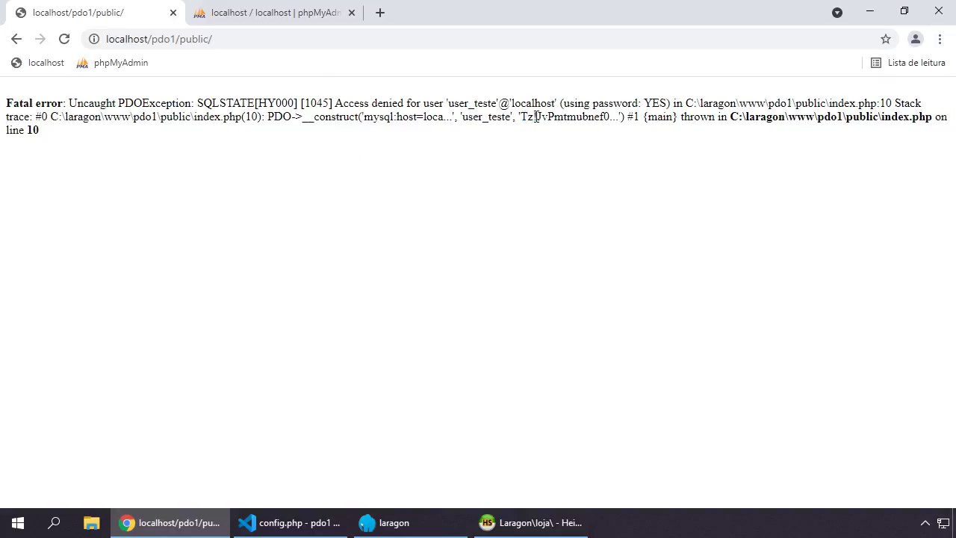
{"action": "left_click_drag", "start_coordinate": [521, 117], "coordinate": [604, 116]}
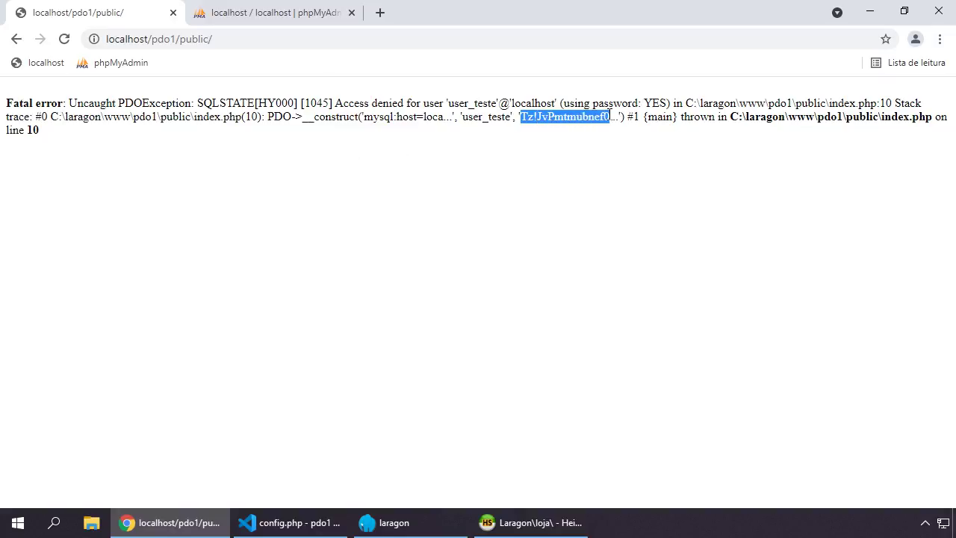
{"action": "left_click", "coordinate": [607, 198]}
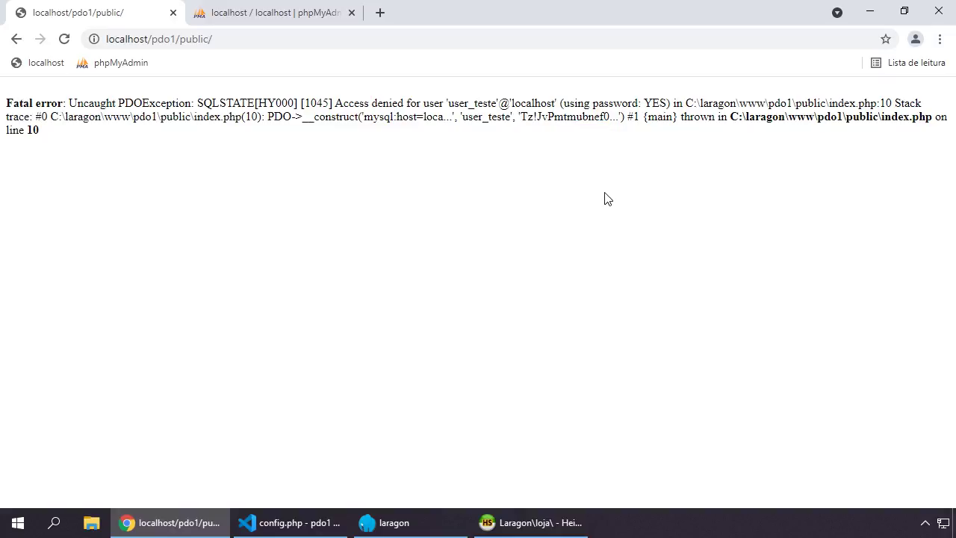
{"action": "left_click_drag", "start_coordinate": [43, 130], "coordinate": [2, 109]}
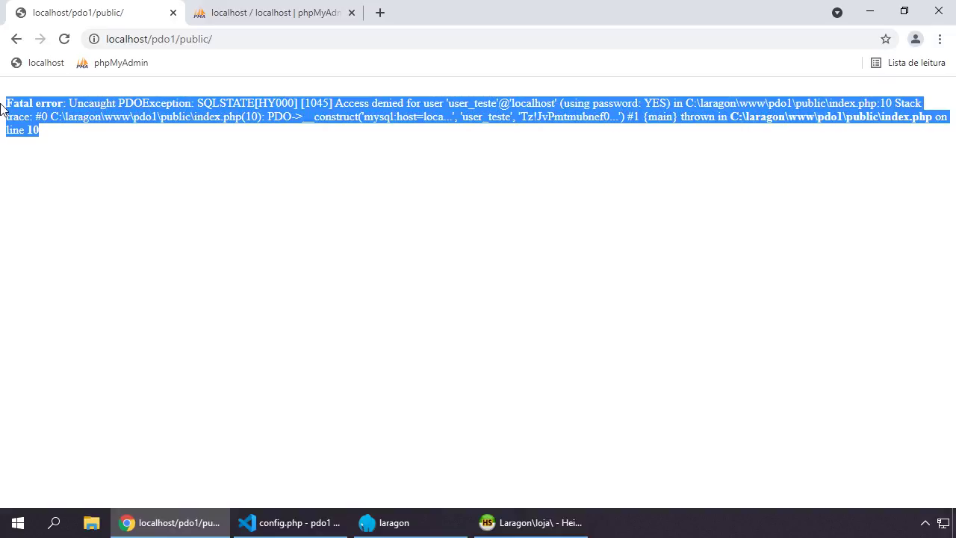
{"action": "left_click", "coordinate": [422, 234]}
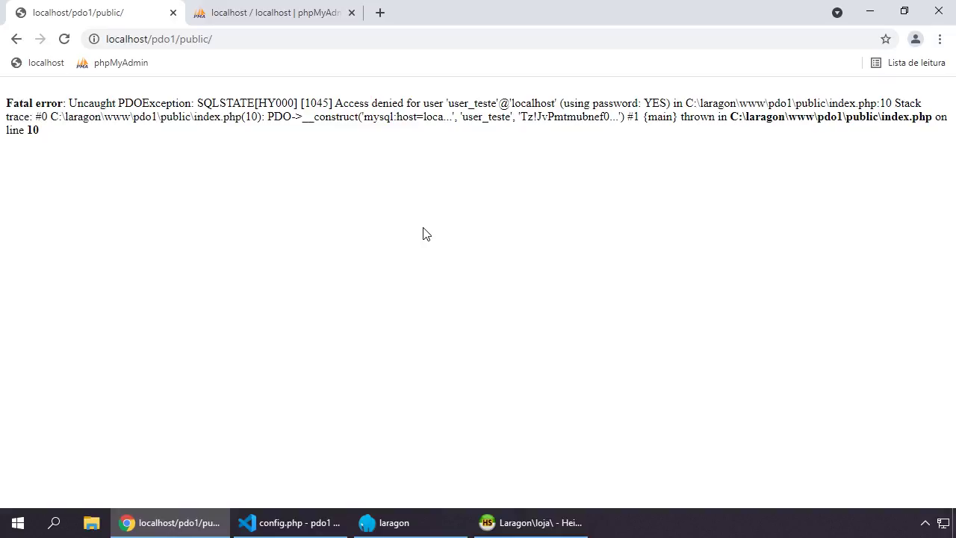
{"action": "left_click_drag", "start_coordinate": [42, 130], "coordinate": [7, 99]}
{"action": "left_click", "coordinate": [447, 219]}
Step: Switch to Visual Studio Code, comment out the user_teste definitions in config.php, uncomment the user_loja user and password definitions, and save the file
{"action": "left_click", "coordinate": [315, 525]}
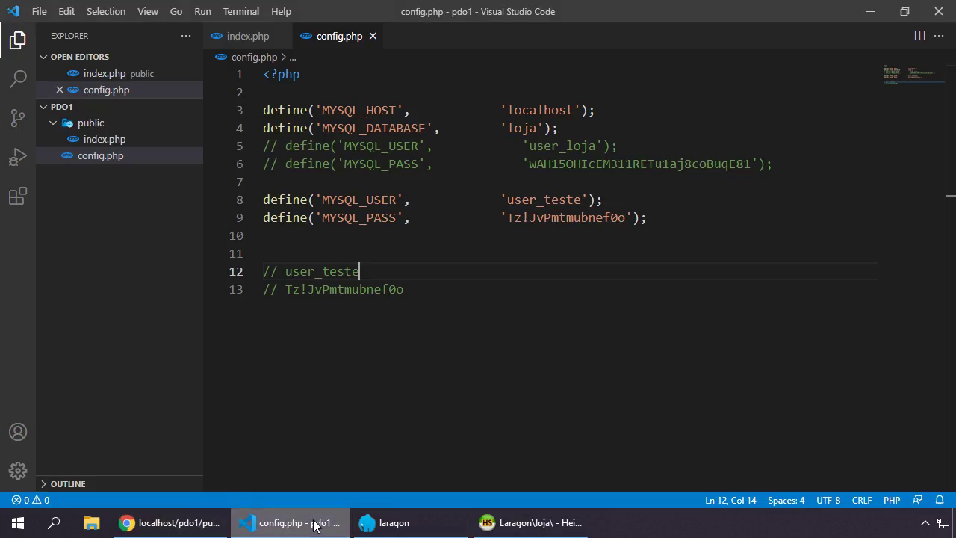
{"action": "left_click", "coordinate": [674, 210]}
{"action": "key", "text": "shift+Up"}
{"action": "key", "text": "shift+Home"}
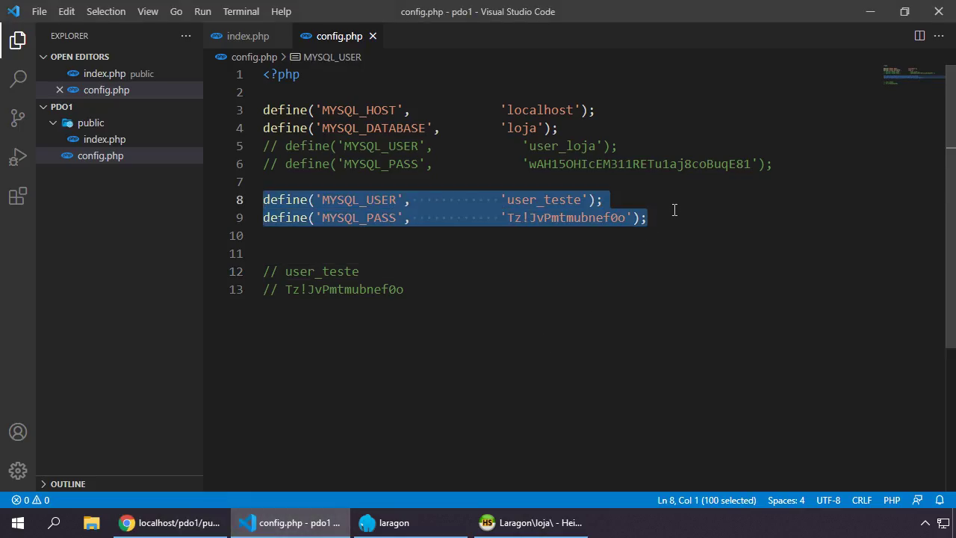
{"action": "key", "text": "ctrl+slash"}
{"action": "key", "text": "Up"}
{"action": "key", "text": "Up"}
{"action": "key", "text": "Up"}
{"action": "key", "text": "shift+Down"}
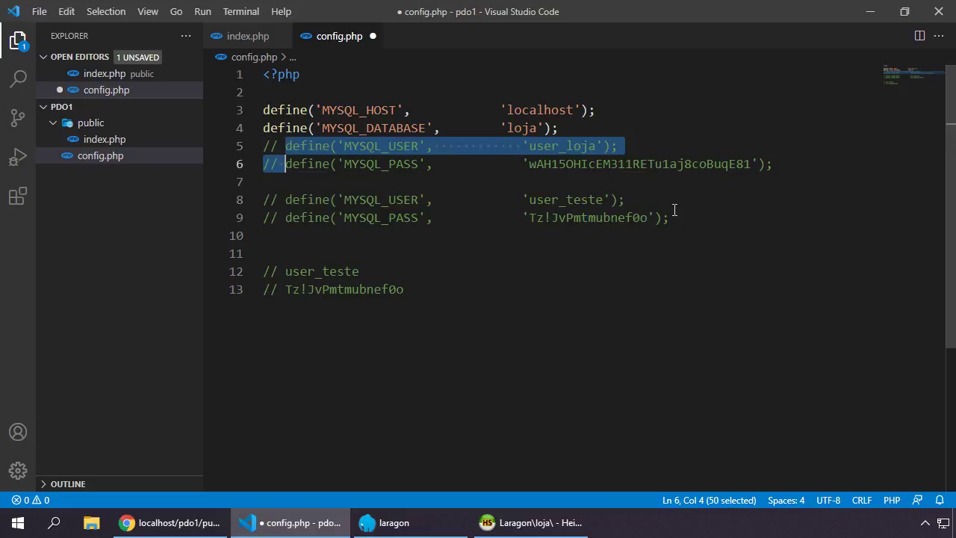
{"action": "key", "text": "ctrl+slash"}
{"action": "left_click", "coordinate": [728, 164]}
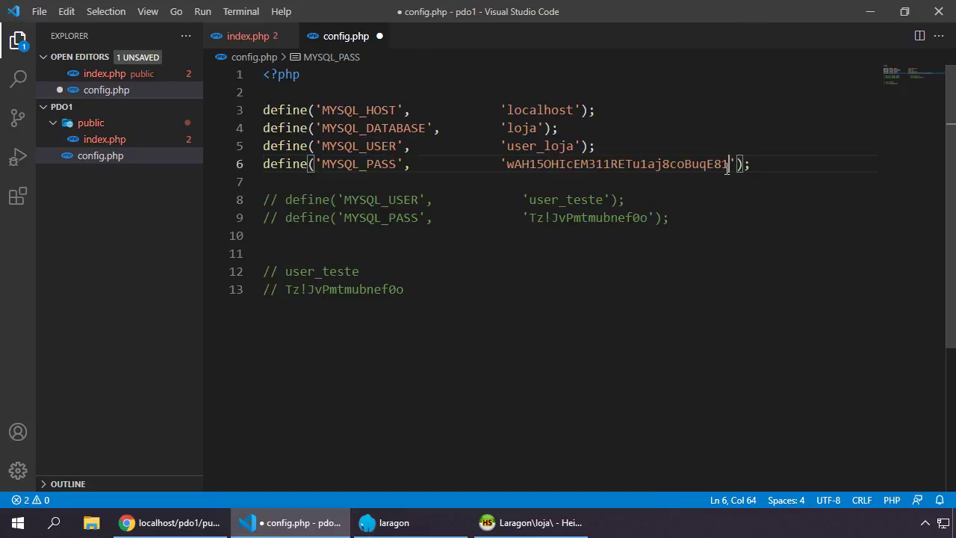
Step: Switch to HeidiSQL, check for the user_loja account in the user manager, and close the manager
{"action": "left_click", "coordinate": [530, 522]}
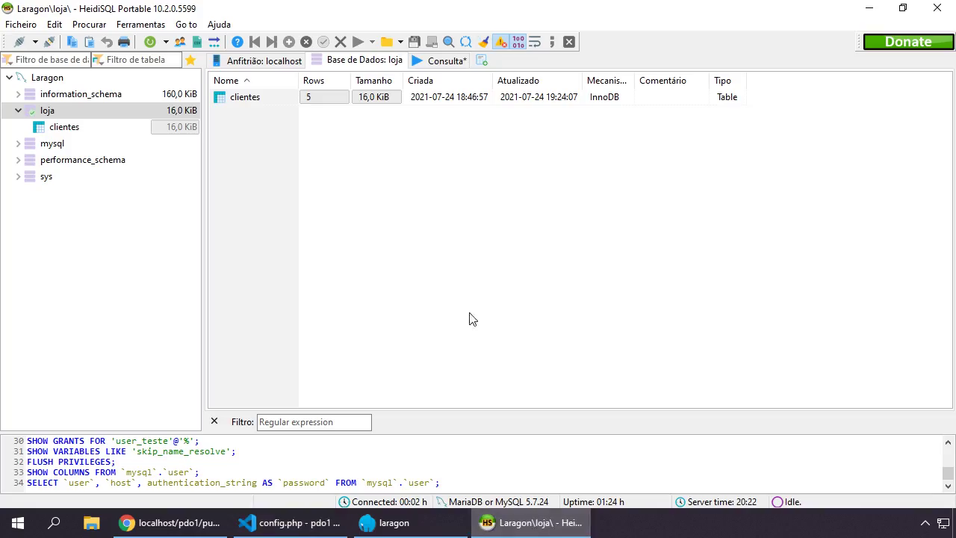
{"action": "left_click", "coordinate": [179, 41]}
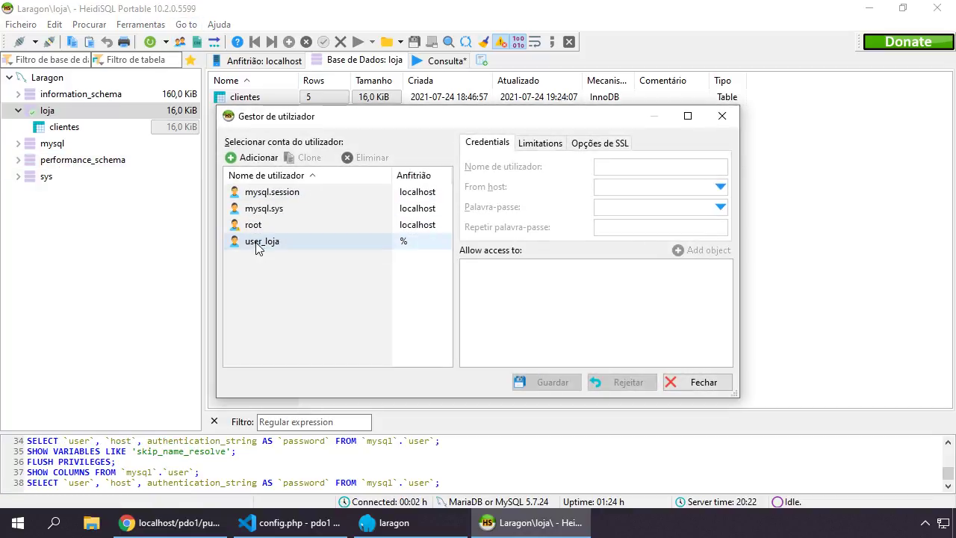
{"action": "left_click", "coordinate": [698, 382]}
Step: Switch to phpMyAdmin in Chrome and view the database-specific privileges of the user_loja account
{"action": "left_click", "coordinate": [171, 522]}
{"action": "left_click", "coordinate": [291, 13]}
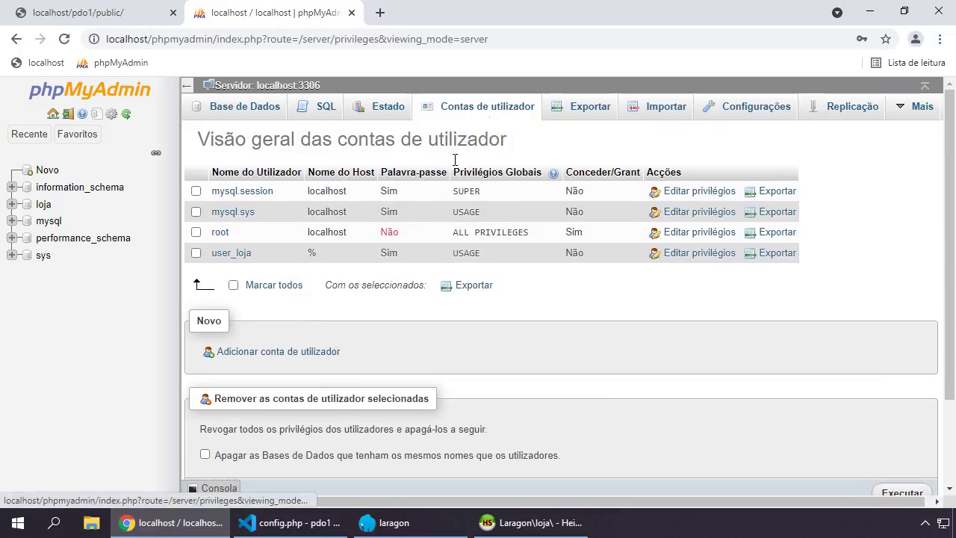
{"action": "left_click", "coordinate": [695, 254]}
{"action": "left_click", "coordinate": [284, 146]}
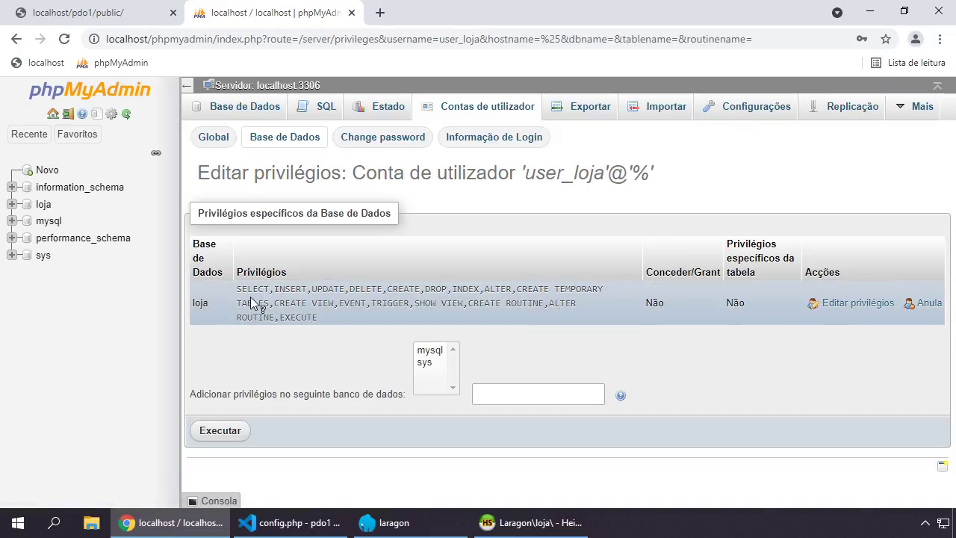
Step: Reload the localhost/pdo1/public/ page to test the connection with the user_loja account
{"action": "left_click", "coordinate": [120, 13]}
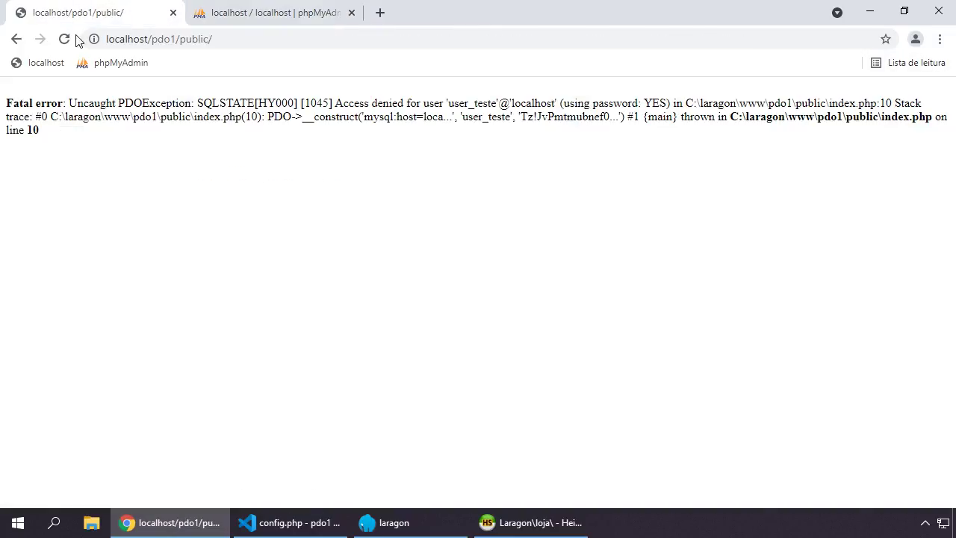
{"action": "left_click", "coordinate": [64, 39]}
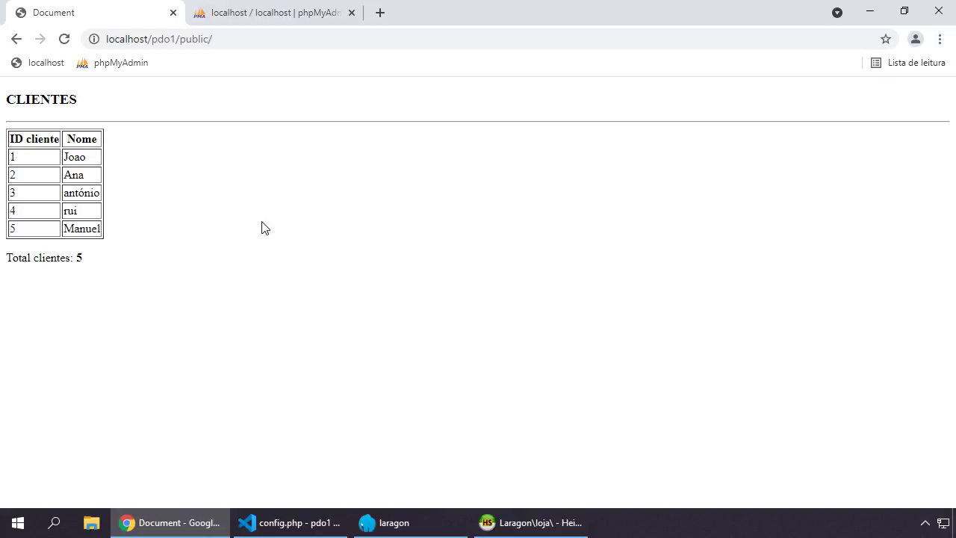